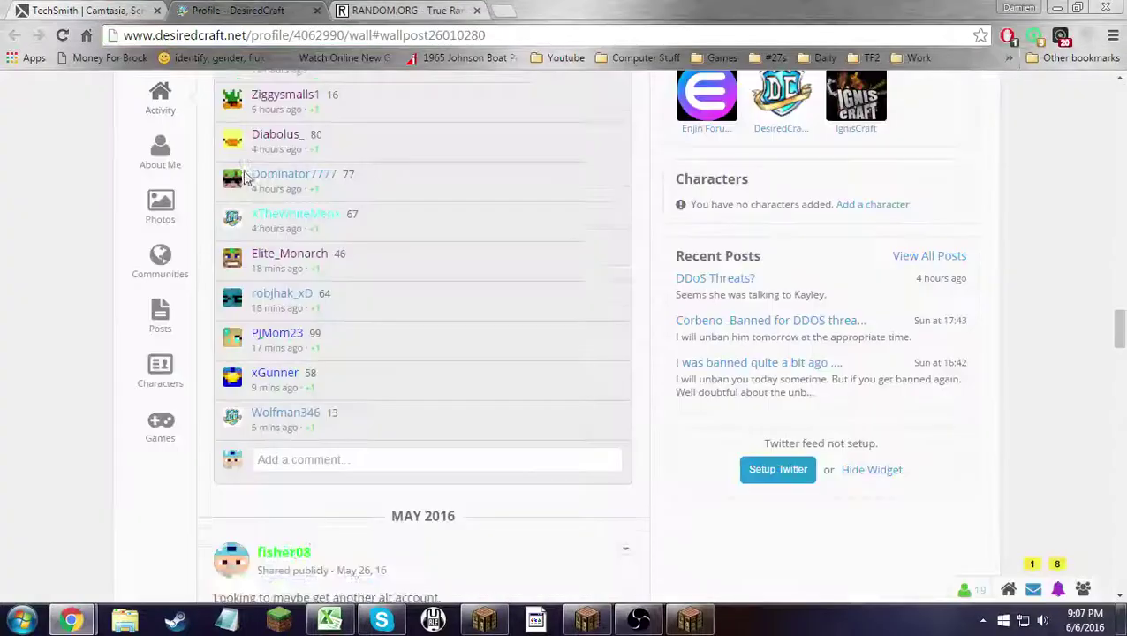
# - Reread the giveaway post's entry rules above the comments, then switch to the Minecraft game
pyautogui.scroll(10, 245, 176)
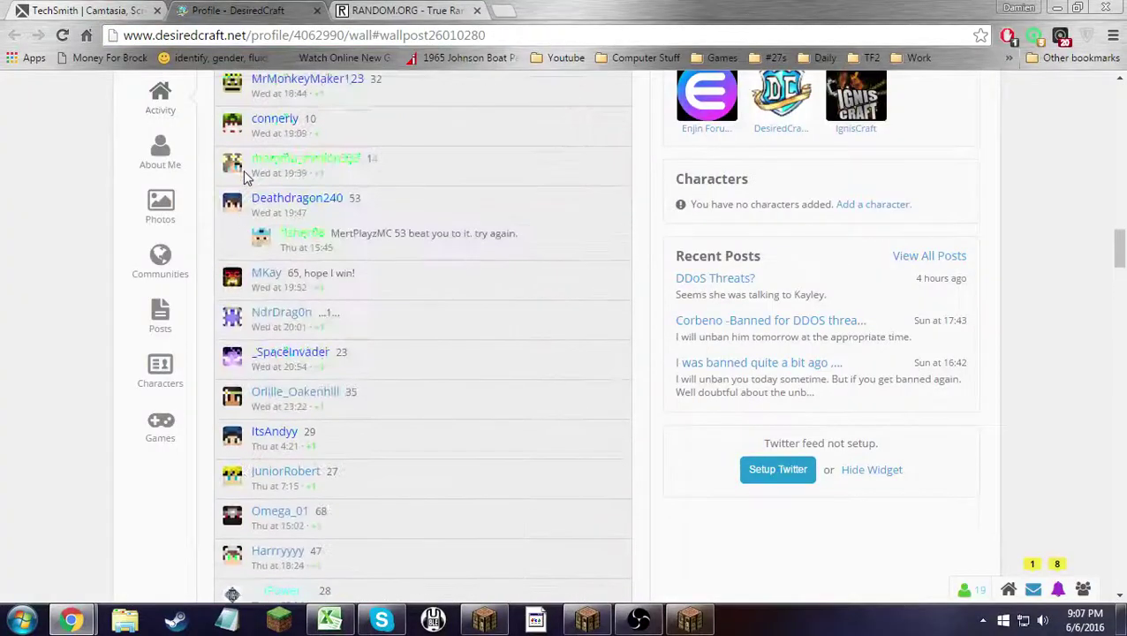
pyautogui.scroll(10, 245, 176)
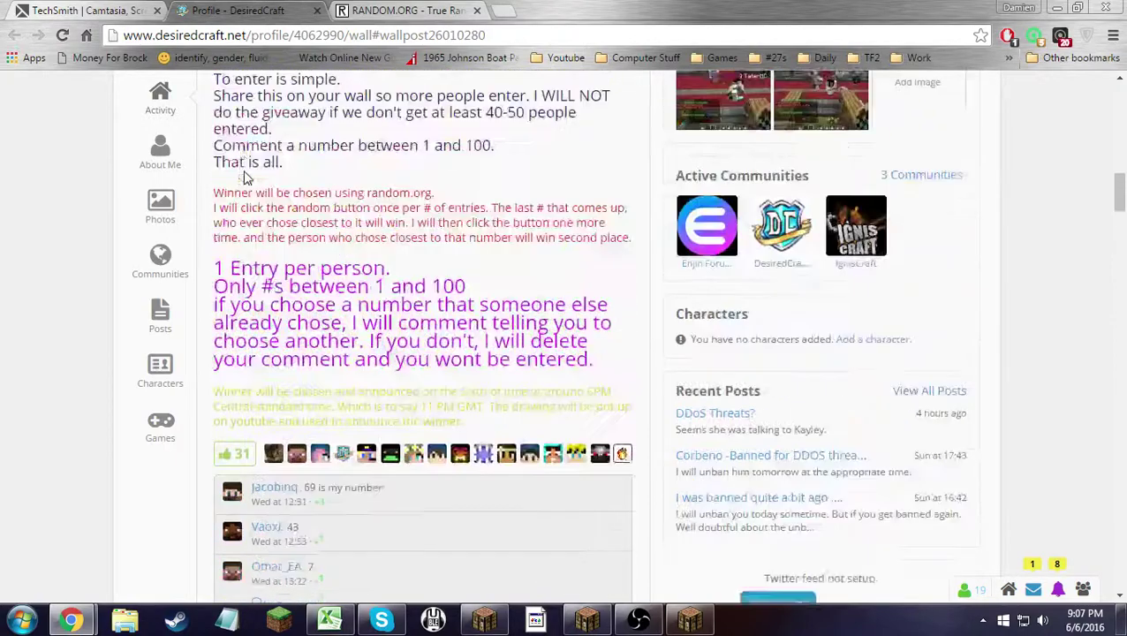
pyautogui.scroll(4, 246, 177)
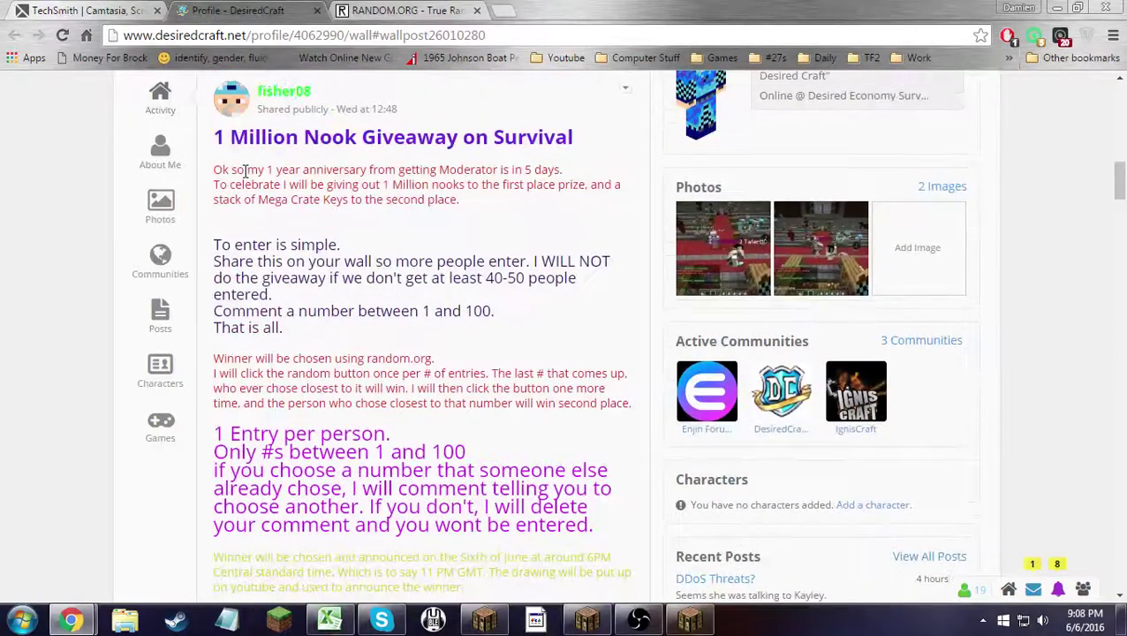
pyautogui.scroll(-1, 265, 176)
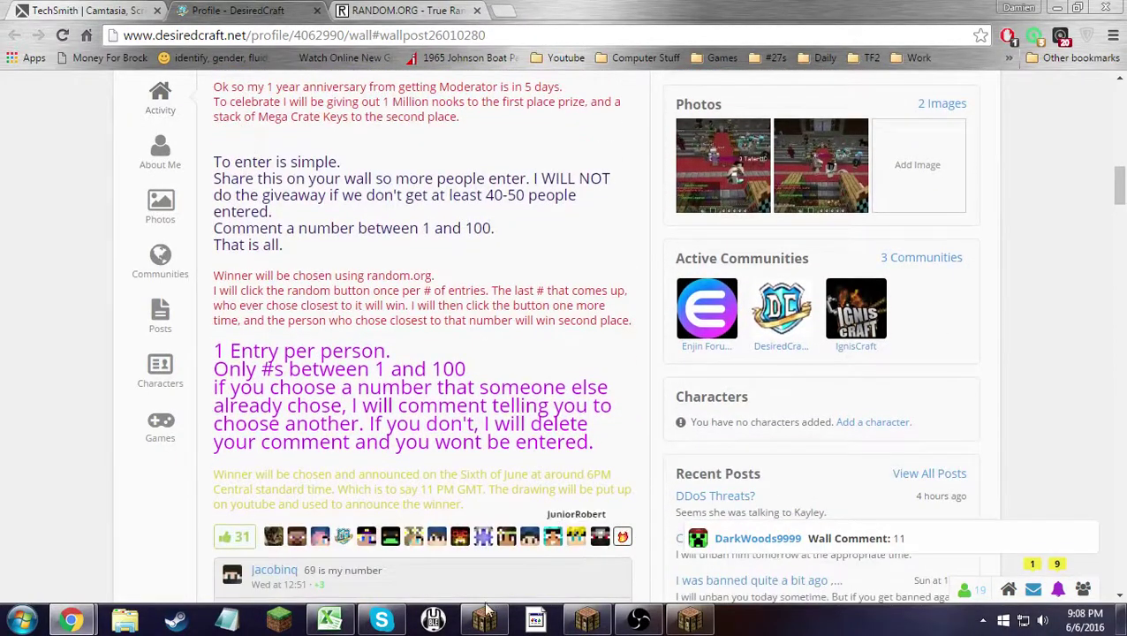
pyautogui.click(485, 621)
# - Send the kit command and run /kits to list the available kits
pyautogui.press('Return')
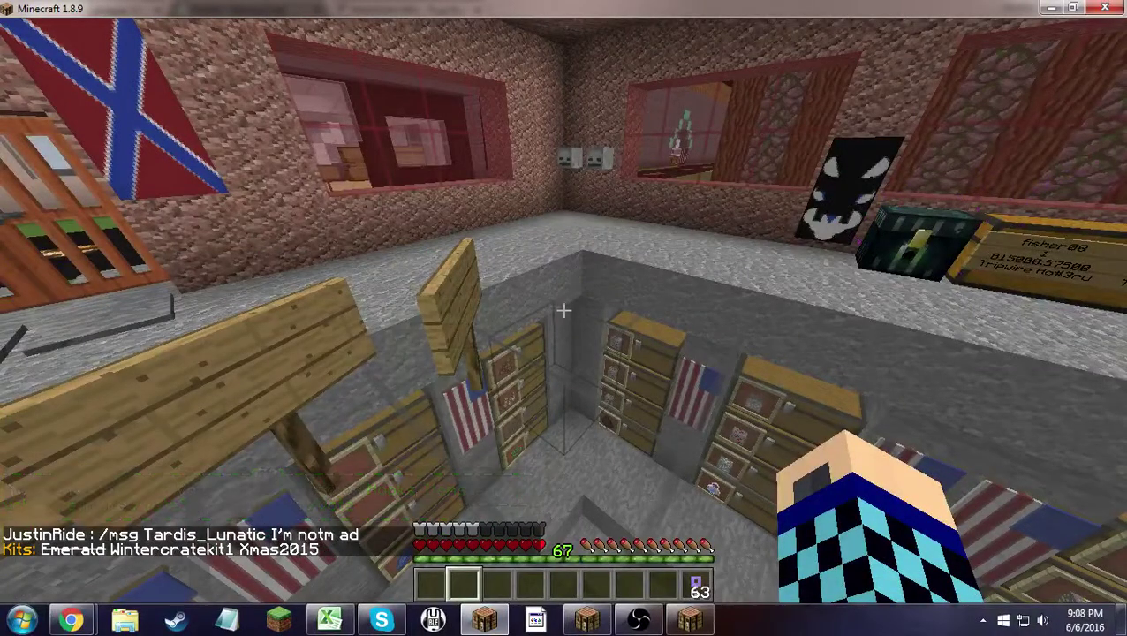
pyautogui.write('t')
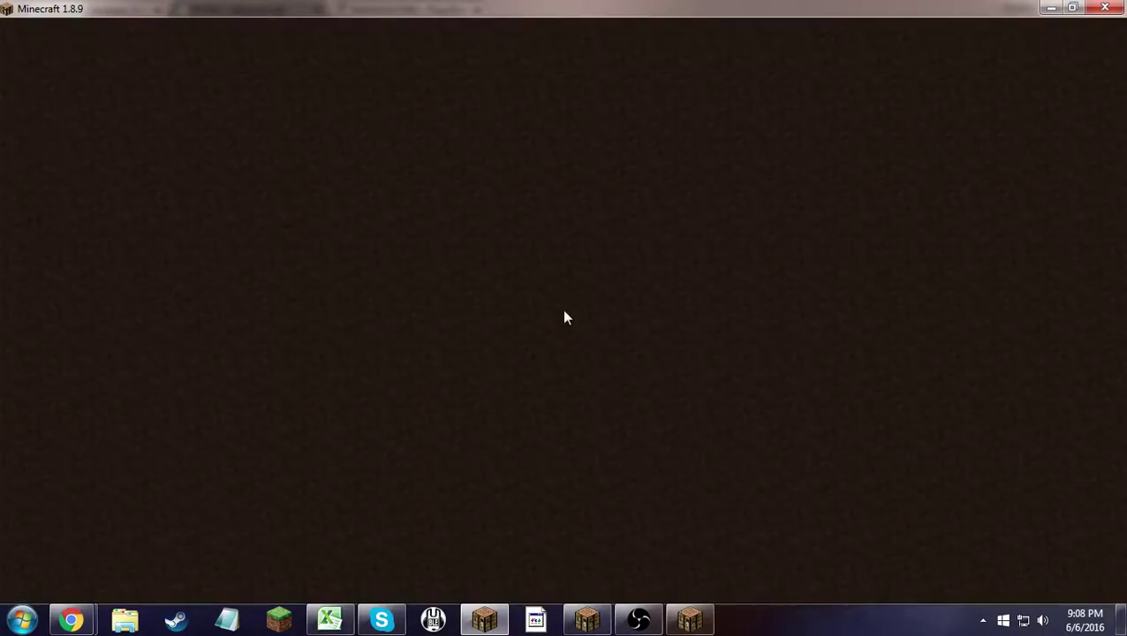
pyautogui.write('t/ki')
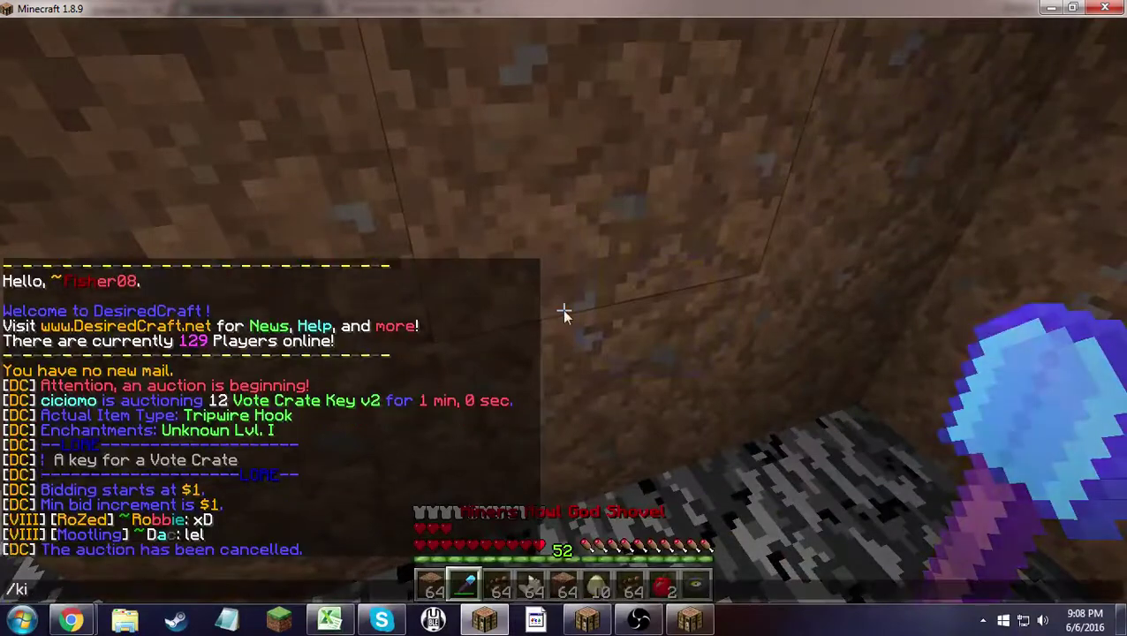
pyautogui.write('ts')
pyautogui.press('Return')
# - Tab-complete /su through the matching commands to /survival and run it
pyautogui.write('/')
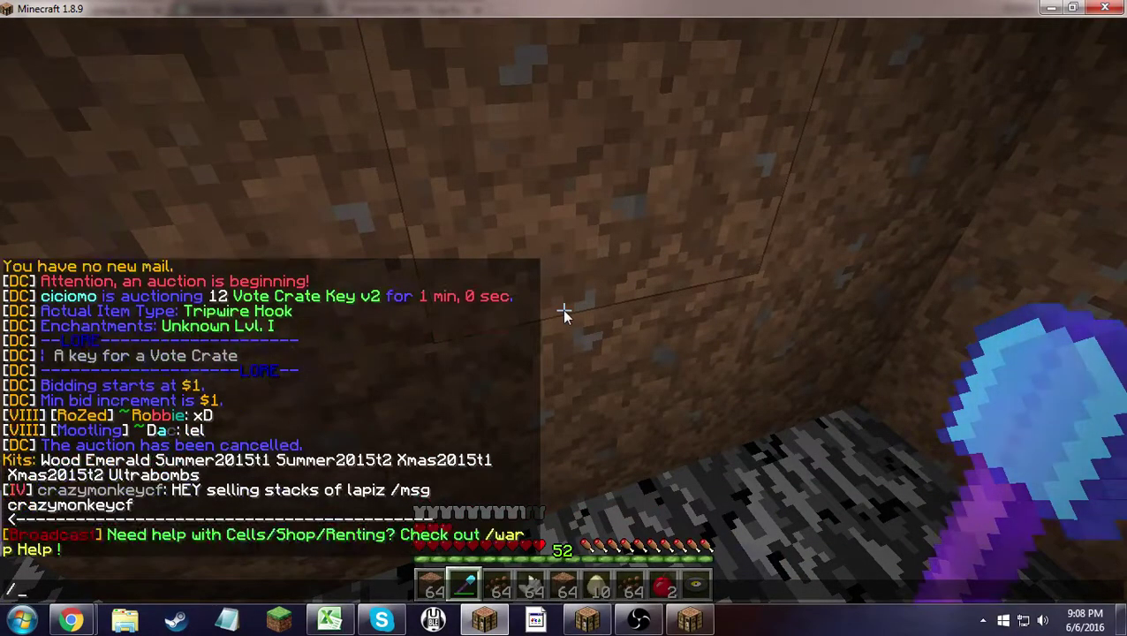
pyautogui.write('su')
pyautogui.press('Tab')
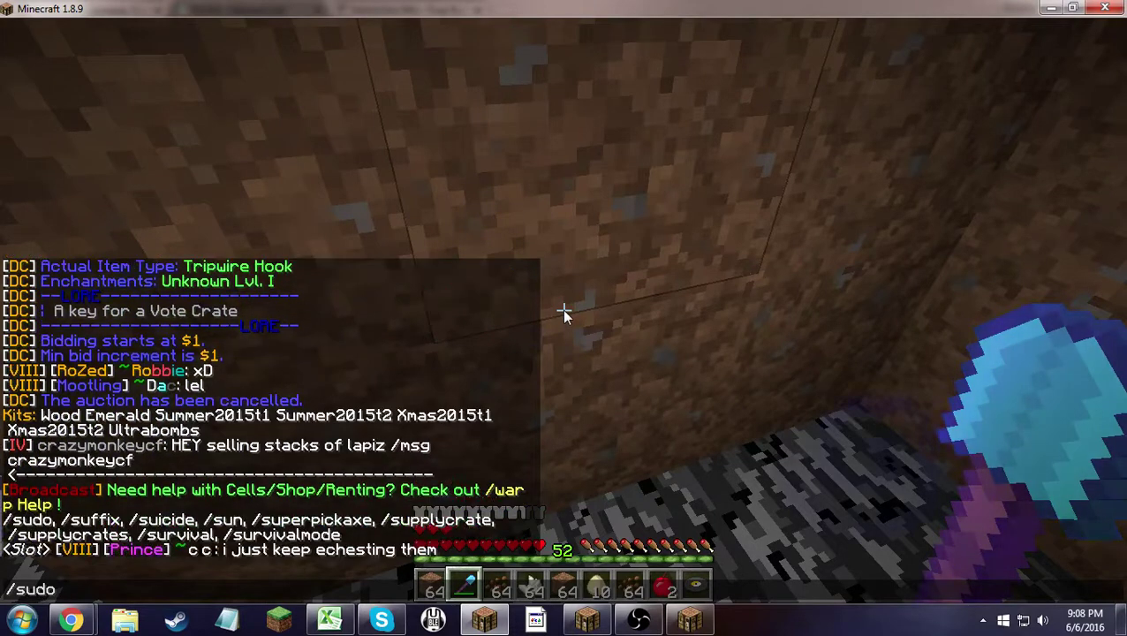
pyautogui.press('Tab')
pyautogui.press('Tab')
pyautogui.press('Tab')
pyautogui.press('Tab')
pyautogui.press('Tab')
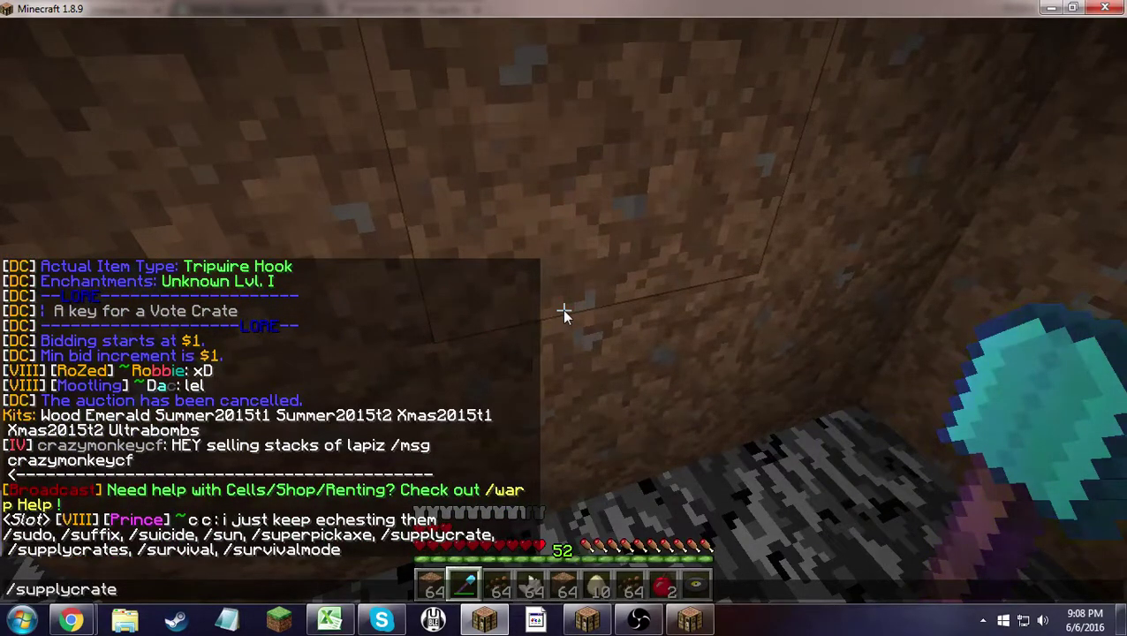
pyautogui.press('Tab')
pyautogui.press('Tab')
pyautogui.press('Return')
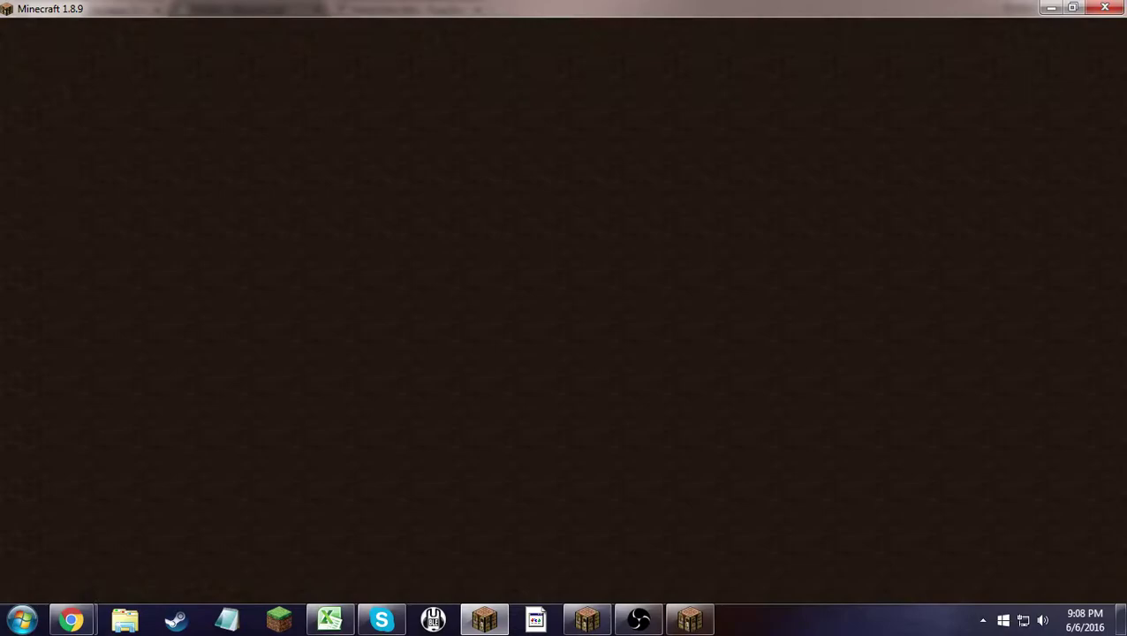
# - Switch between the game and the browser, ending on the DesiredCraft giveaway post
pyautogui.hotkey('alt', 'Tab')
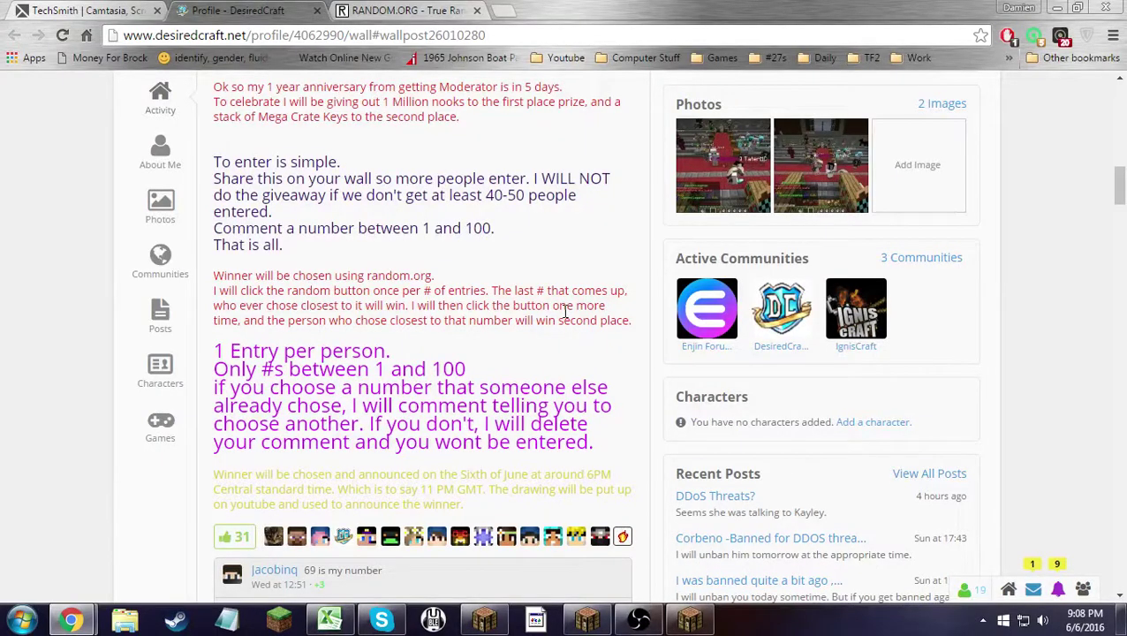
pyautogui.hotkey('alt', 'Tab')
pyautogui.press('t')
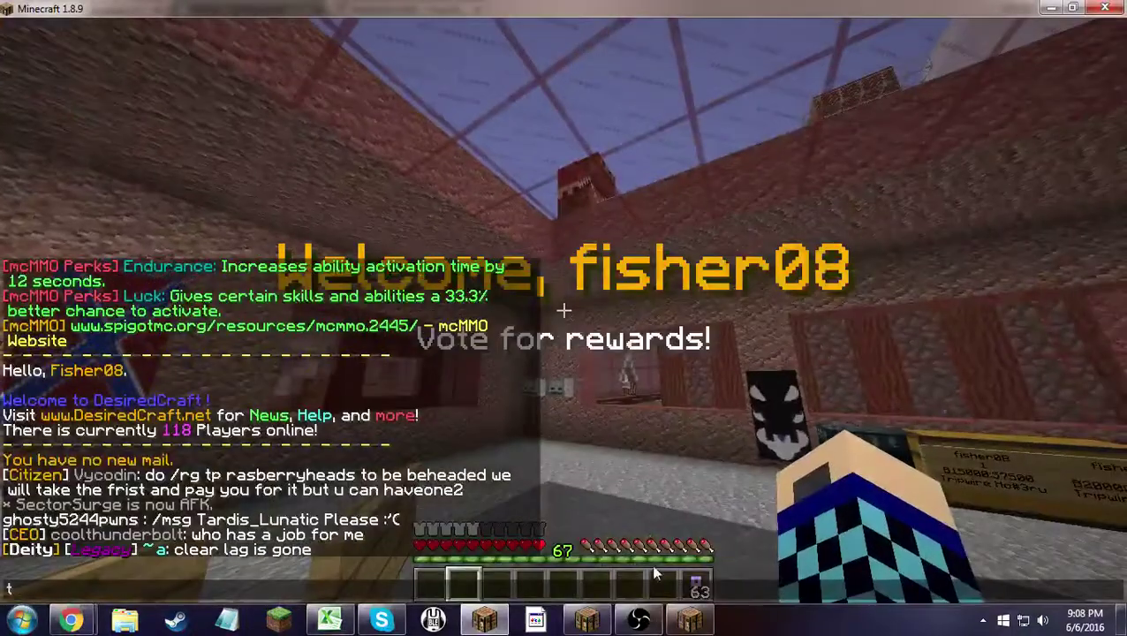
pyautogui.hotkey('alt', 'Tab')
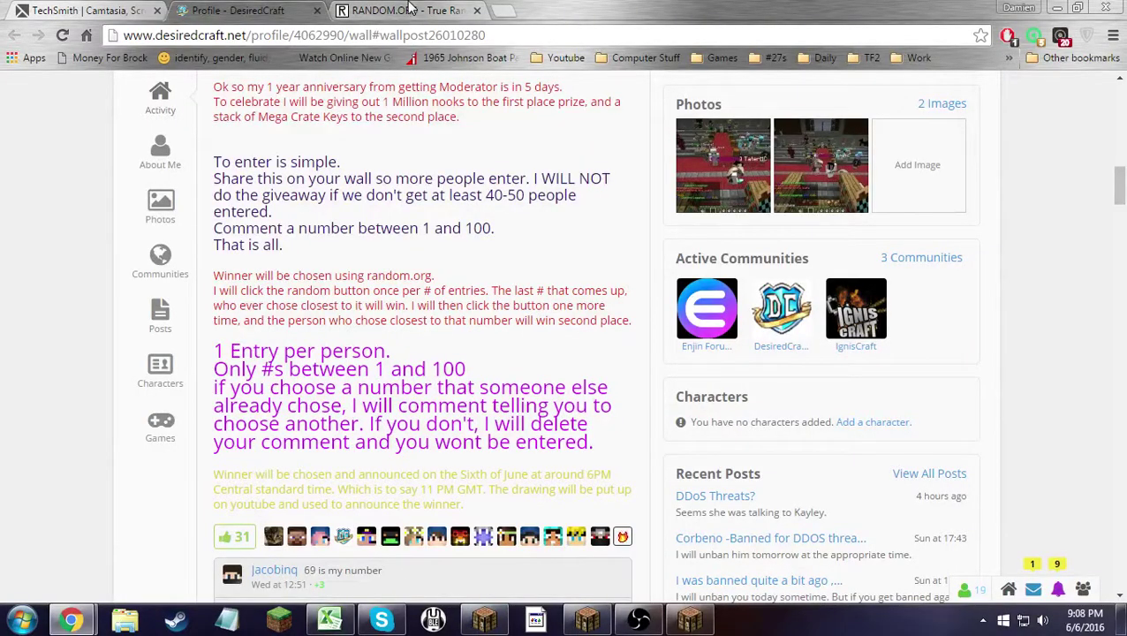
# - Open the new wall comment notification leading to the giveaway post
pyautogui.click(411, 9)
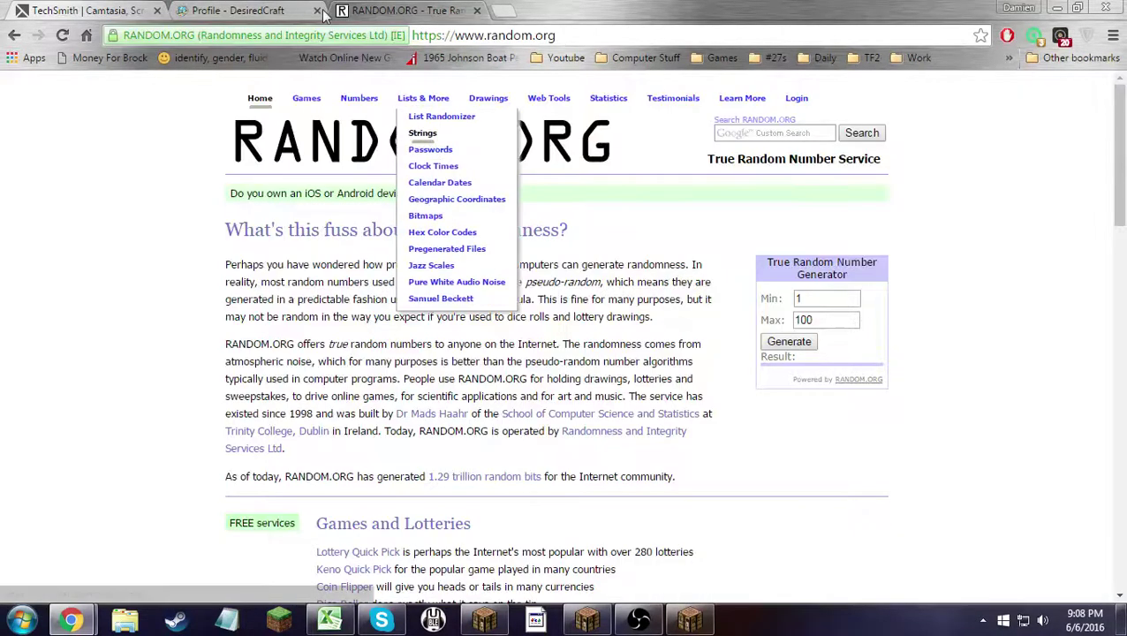
pyautogui.click(283, 10)
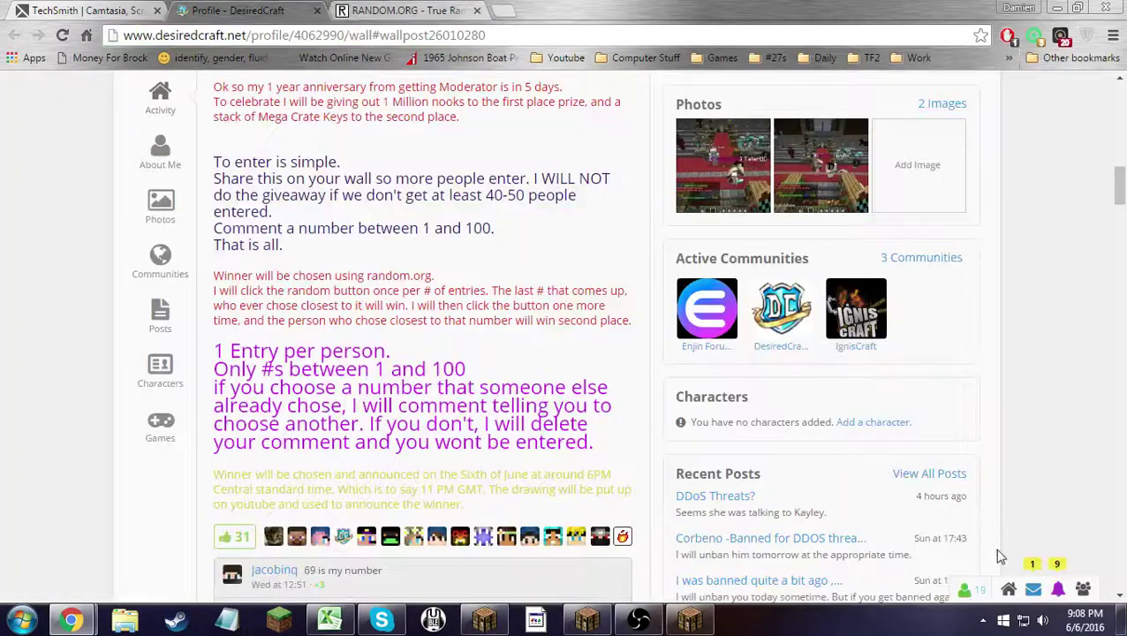
pyautogui.click(1060, 592)
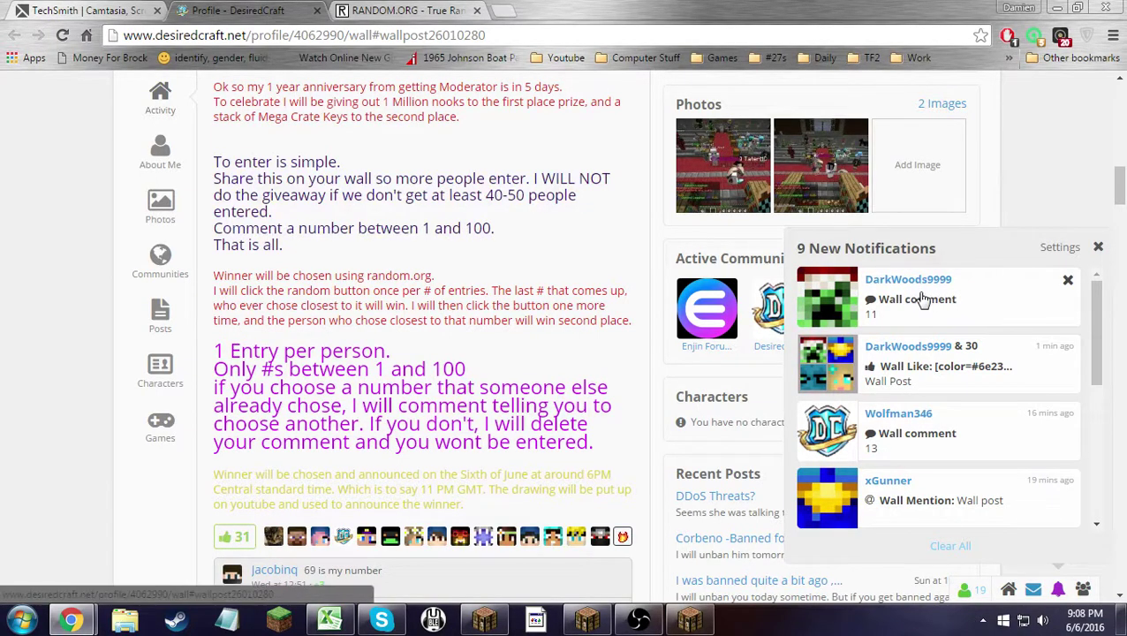
pyautogui.click(879, 296)
pyautogui.scroll(-5, 247, 265)
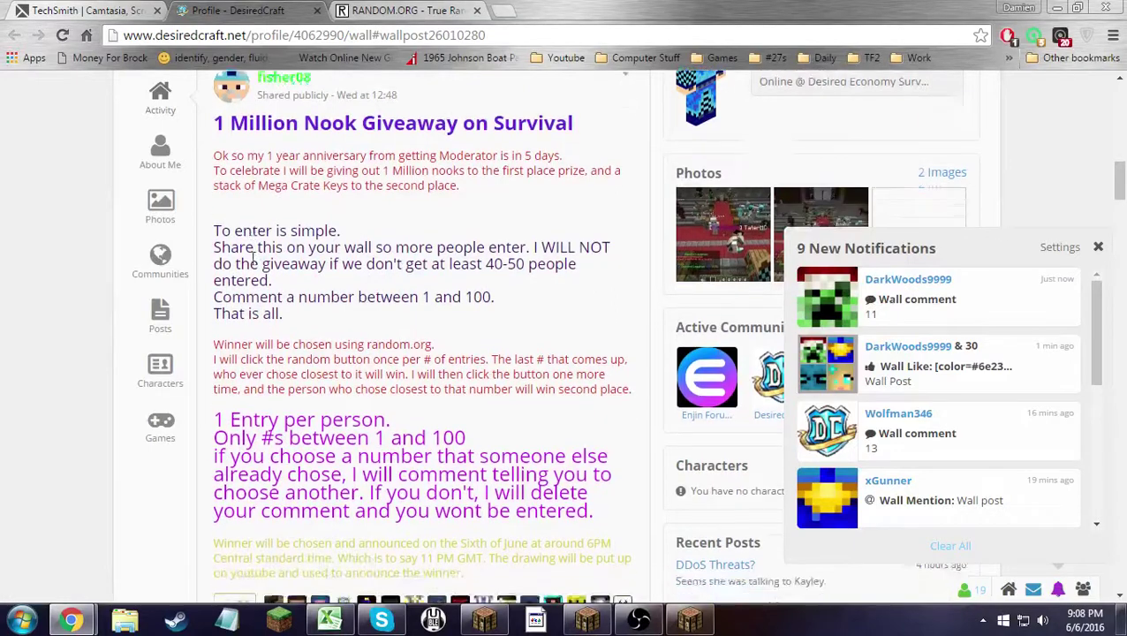
pyautogui.scroll(-10, 243, 274)
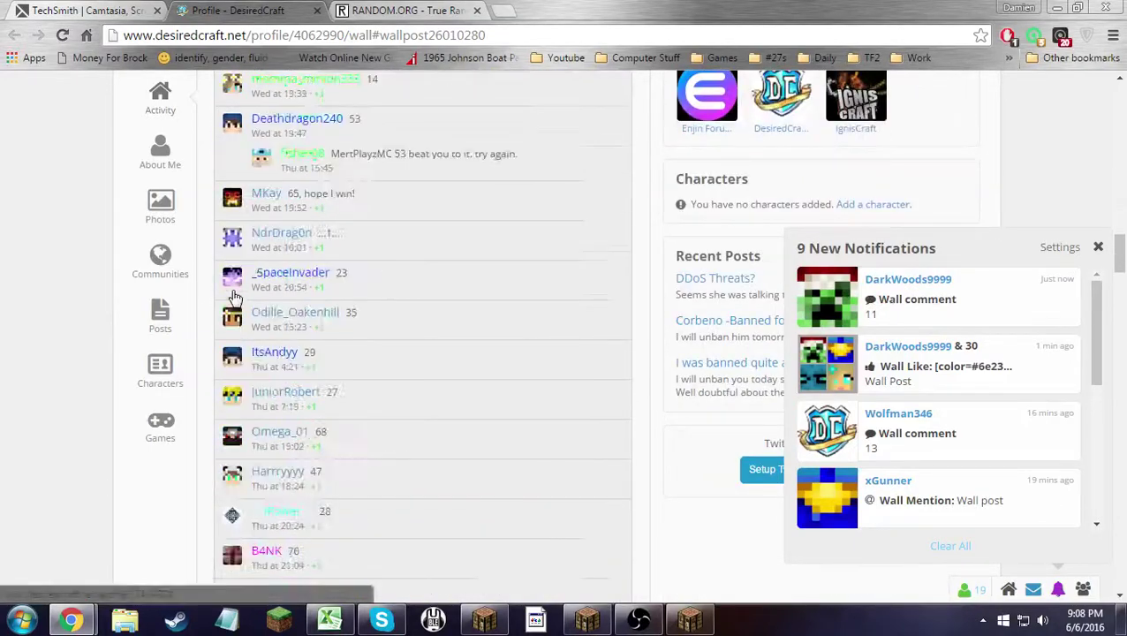
pyautogui.scroll(-10, 234, 299)
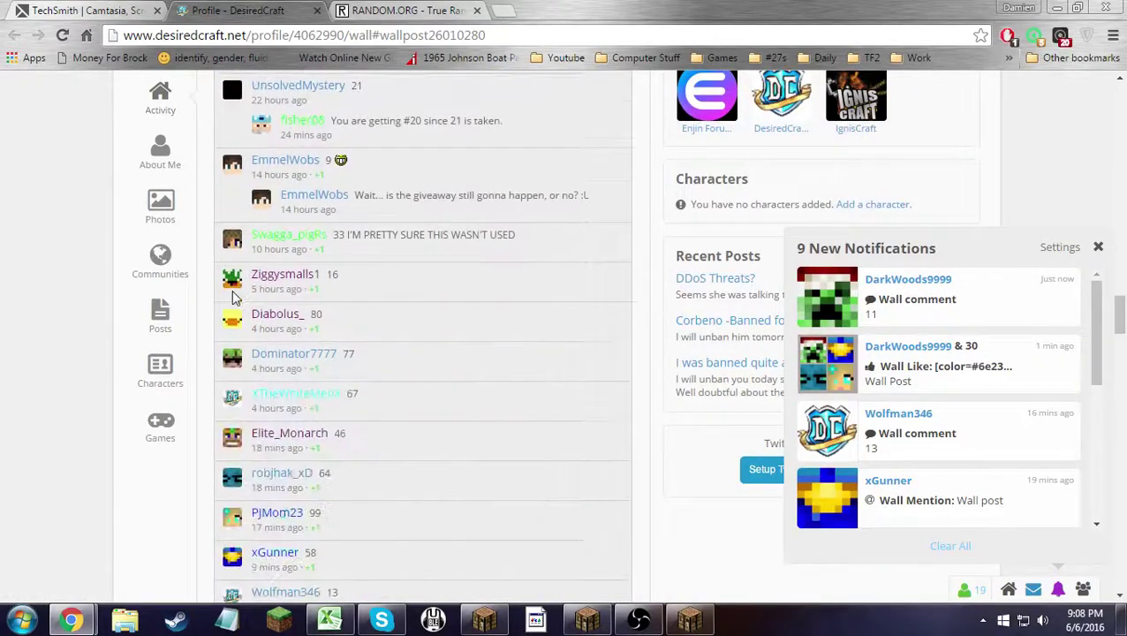
pyautogui.scroll(-3, 234, 299)
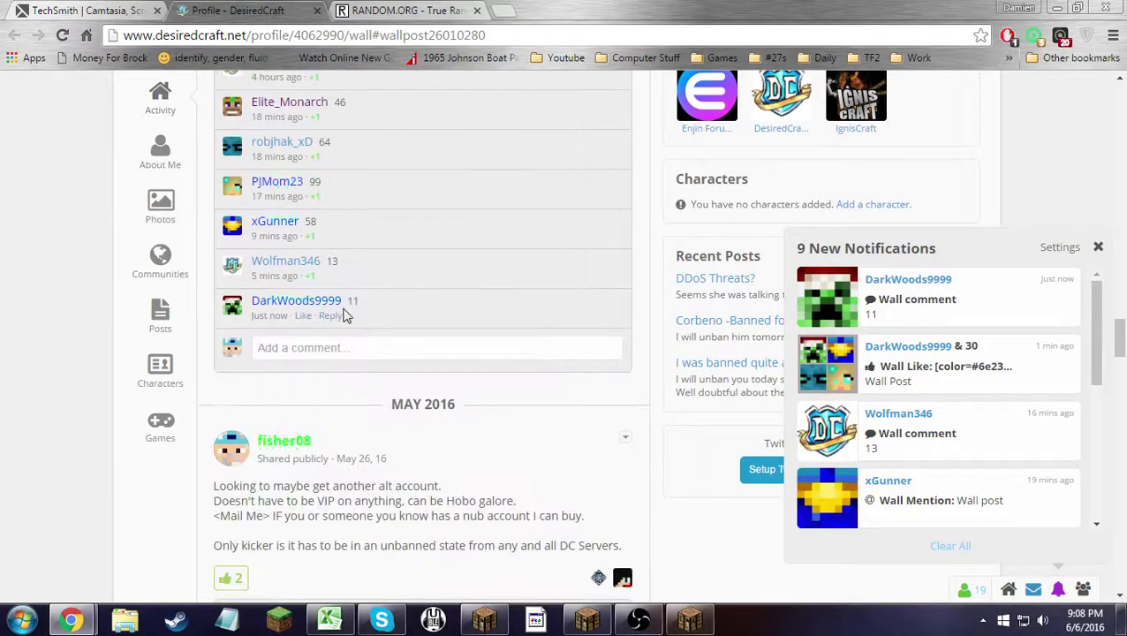
pyautogui.moveTo(344, 300); pyautogui.dragTo(251, 307)
pyautogui.hotkey('ctrl', 'c')
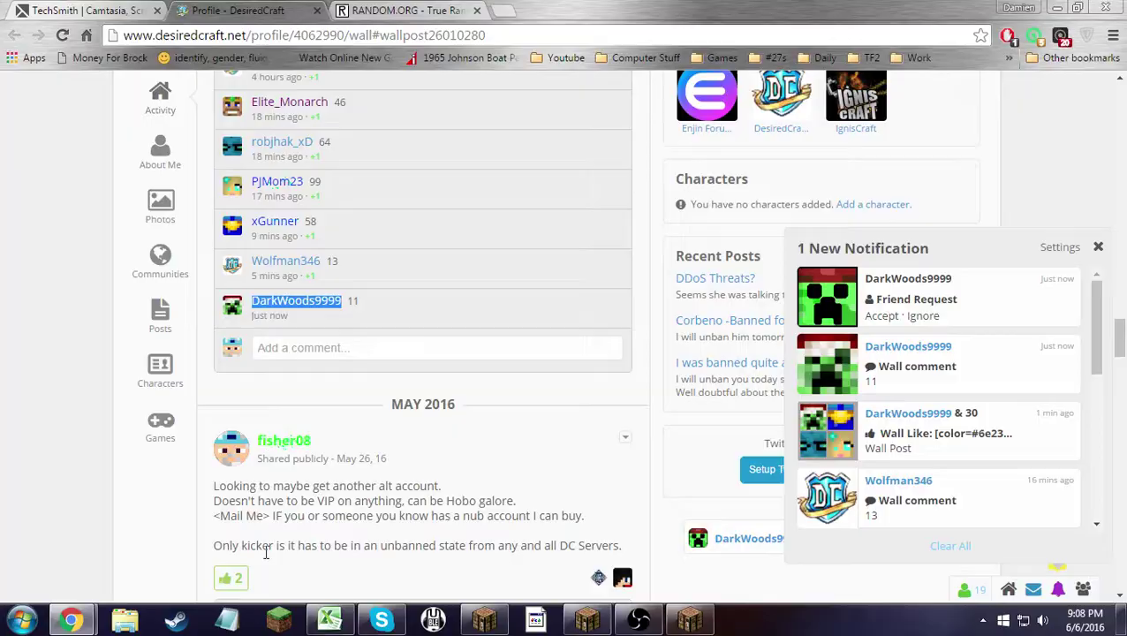
pyautogui.click(329, 618)
pyautogui.scroll(13, 265, 336)
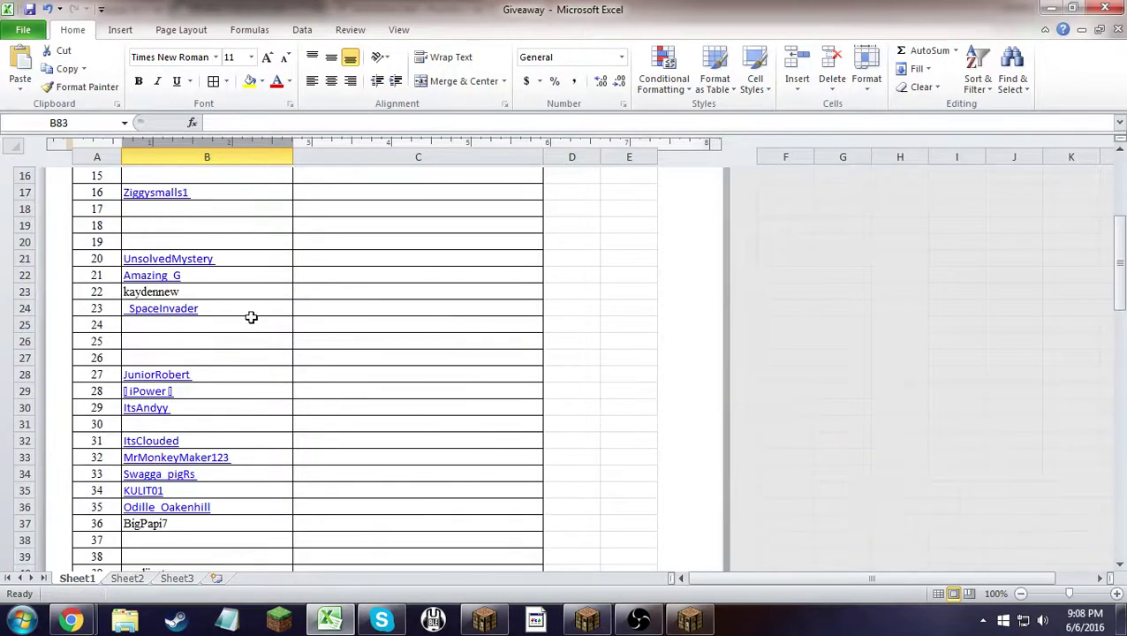
pyautogui.scroll(3, 251, 317)
pyautogui.click(233, 272)
pyautogui.hotkey('ctrl', 'v')
pyautogui.click(233, 260)
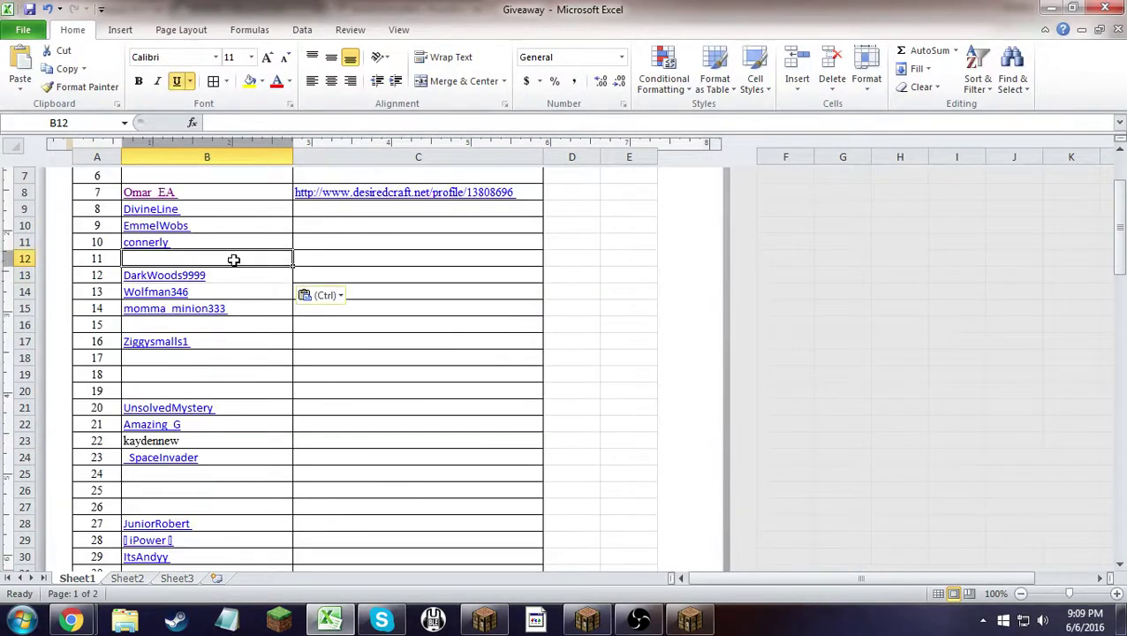
pyautogui.hotkey('ctrl', 'v')
pyautogui.click(235, 273)
pyautogui.press('Delete')
pyautogui.click(231, 259)
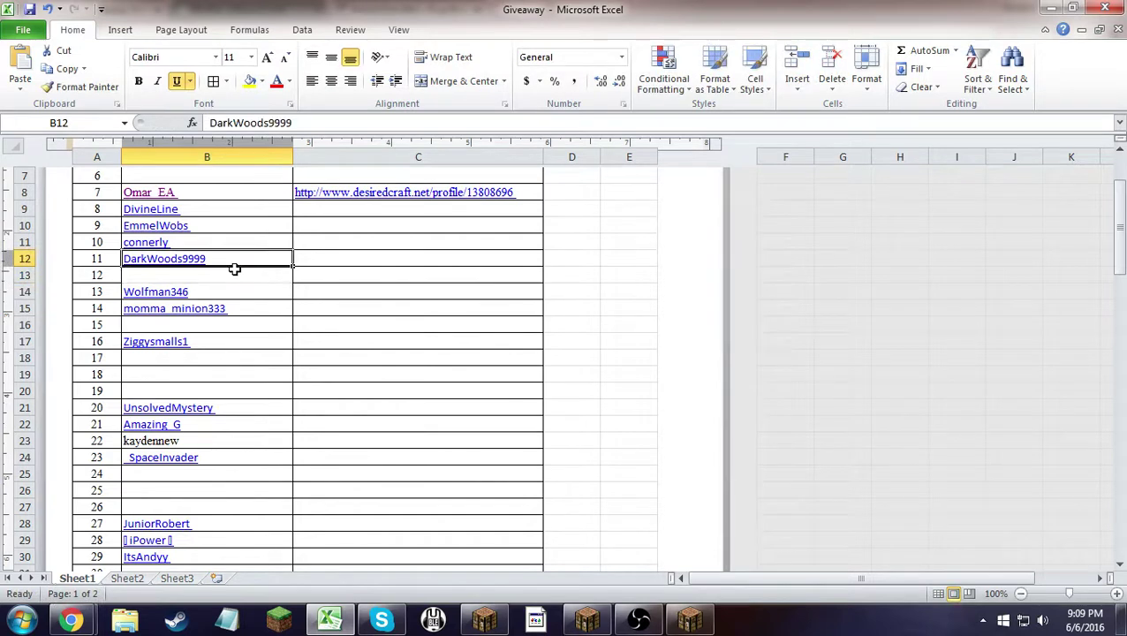
pyautogui.press('Delete')
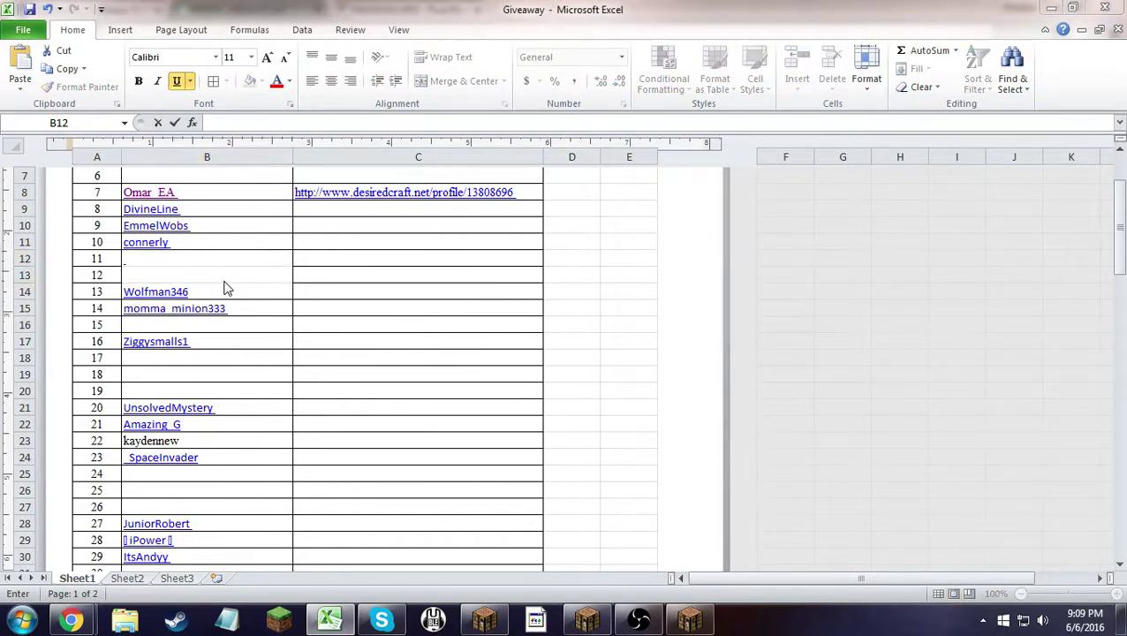
pyautogui.hotkey('ctrl', 'v')
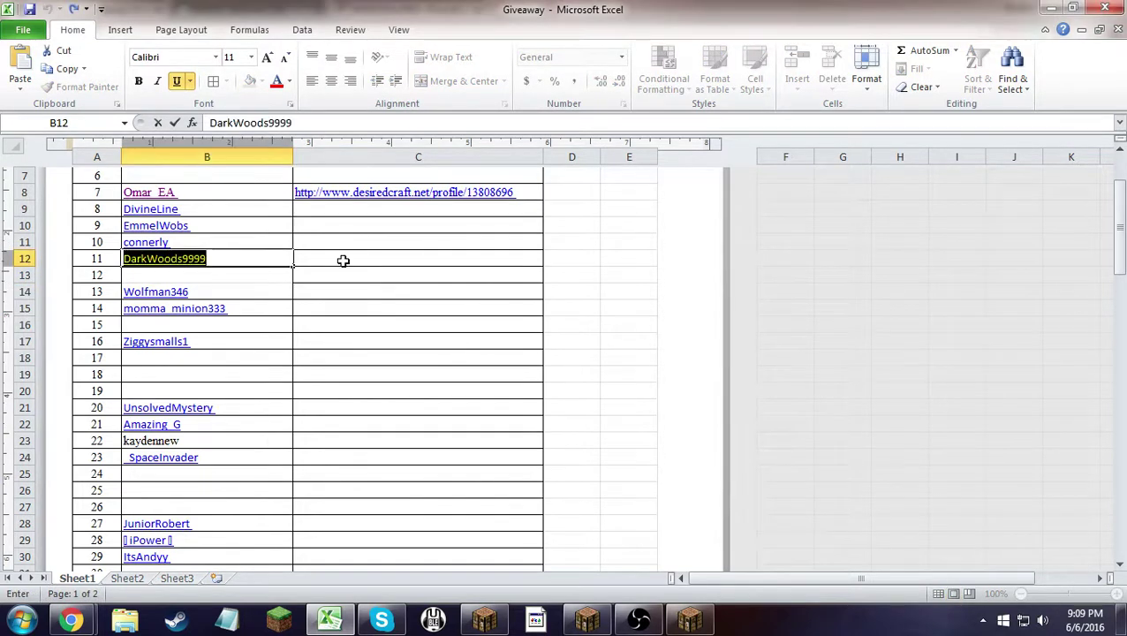
pyautogui.click(394, 256)
# - Select the Player entries in column B, rows 2–100, to read a count of 44
pyautogui.hotkey('alt', 'Tab')
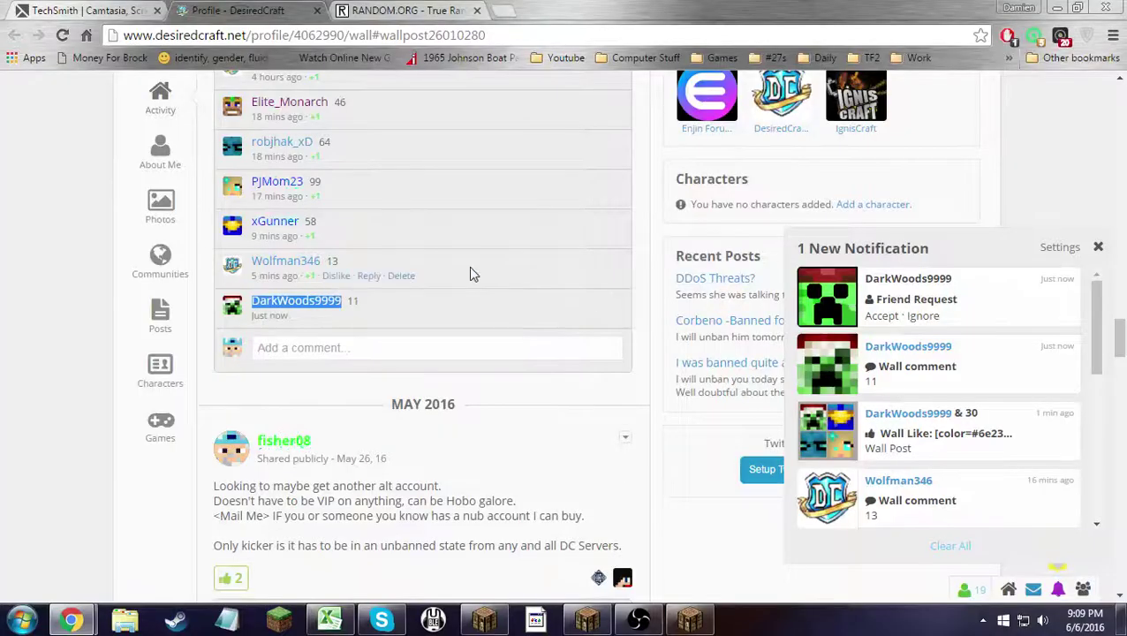
pyautogui.click(468, 268)
pyautogui.hotkey('alt', 'Tab')
pyautogui.hotkey('ctrl', 'Up')
pyautogui.press('Left')
pyautogui.hotkey('ctrl', 'Up')
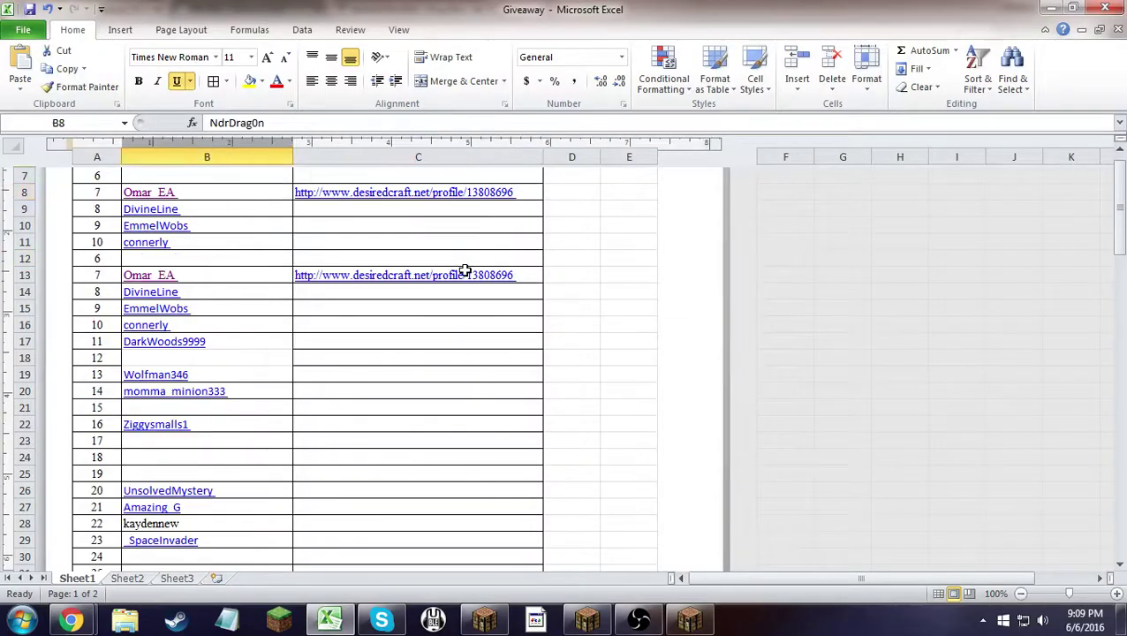
pyautogui.press('Up')
pyautogui.press('Down')
pyautogui.hotkey('shift', 'Down')
pyautogui.hotkey('shift', 'Down')
pyautogui.hotkey('shift', 'Down')
pyautogui.hotkey('shift', 'Down')
pyautogui.hotkey('shift', 'Down')
pyautogui.hotkey('shift', 'Down')
pyautogui.hotkey('shift', 'Down')
pyautogui.hotkey('shift', 'Down')
pyautogui.hotkey('shift', 'Down')
pyautogui.hotkey('shift', 'Down')
pyautogui.hotkey('shift', 'Down')
pyautogui.hotkey('shift', 'Down')
pyautogui.hotkey('shift', 'Down')
pyautogui.hotkey('shift', 'Down')
pyautogui.hotkey('shift', 'Down')
pyautogui.hotkey('shift', 'Down')
pyautogui.hotkey('shift', 'Down')
pyautogui.hotkey('shift', 'Down')
pyautogui.hotkey('shift', 'Down')
pyautogui.hotkey('shift', 'Down')
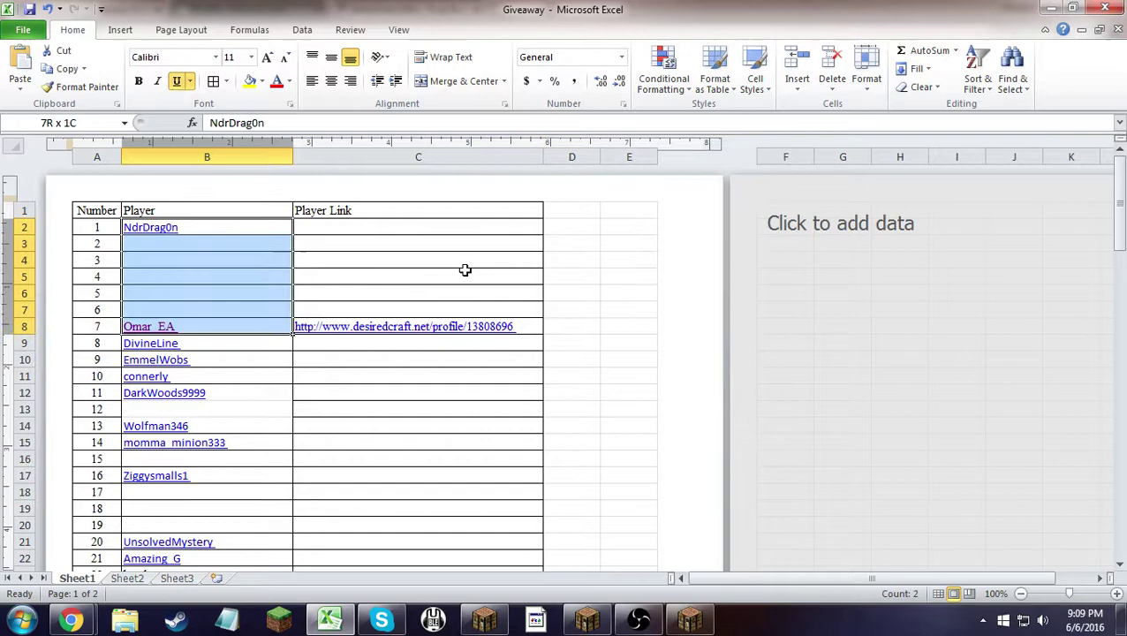
pyautogui.hotkey('shift', 'Down')
pyautogui.hotkey('shift', 'Down')
pyautogui.hotkey('shift', 'Down')
pyautogui.hotkey('shift', 'Down')
pyautogui.hotkey('shift', 'Down')
pyautogui.hotkey('shift', 'Down')
pyautogui.hotkey('shift', 'Down')
pyautogui.hotkey('shift', 'Down')
pyautogui.hotkey('shift', 'Down')
pyautogui.hotkey('shift', 'Down')
pyautogui.hotkey('shift', 'Down')
pyautogui.hotkey('shift', 'Down')
pyautogui.hotkey('shift', 'Down')
pyautogui.hotkey('shift', 'Down')
pyautogui.hotkey('shift', 'Down')
pyautogui.hotkey('shift', 'Down')
pyautogui.hotkey('shift', 'Down')
pyautogui.hotkey('shift', 'Down')
pyautogui.hotkey('shift', 'Down')
pyautogui.hotkey('shift', 'Down')
pyautogui.hotkey('ctrl', 'shift', 'Down')
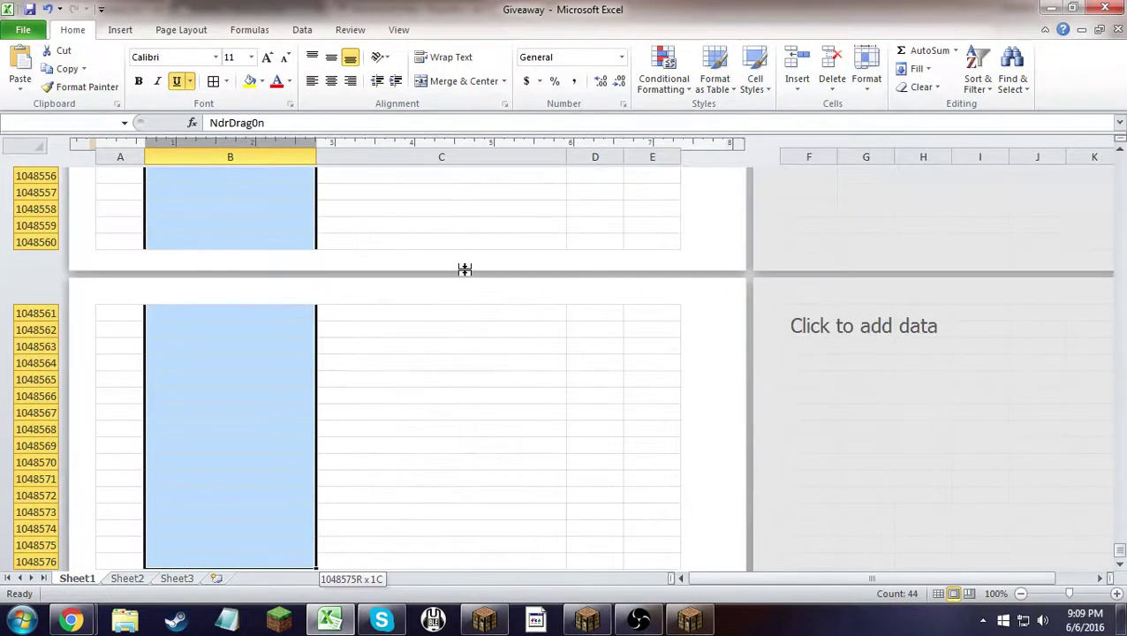
pyautogui.hotkey('ctrl', 'shift', 'Up')
pyautogui.hotkey('alt', 'Tab')
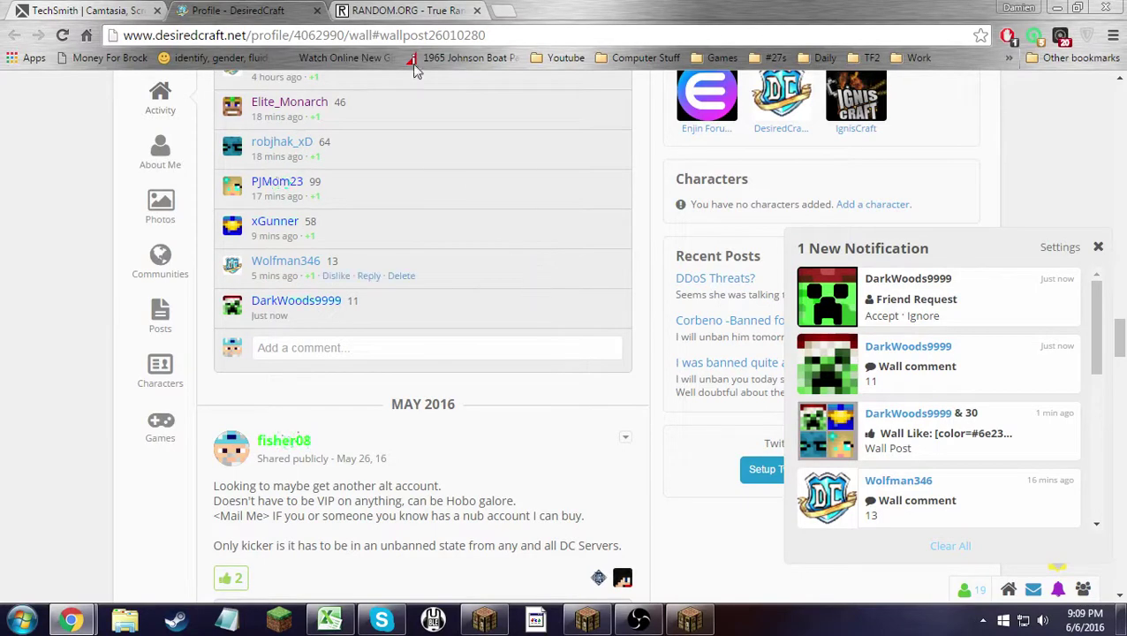
# - Load RANDOM.ORG, then check the list's final entries in cells B81–B86 of the Giveaway sheet
pyautogui.click(406, 10)
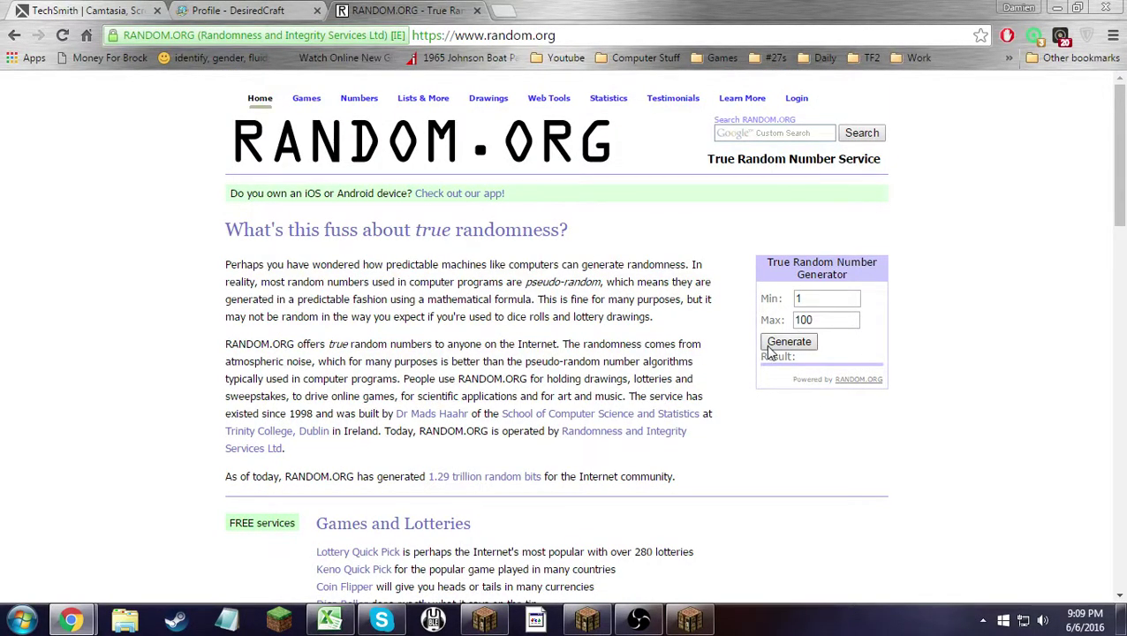
pyautogui.hotkey('alt', 'Tab')
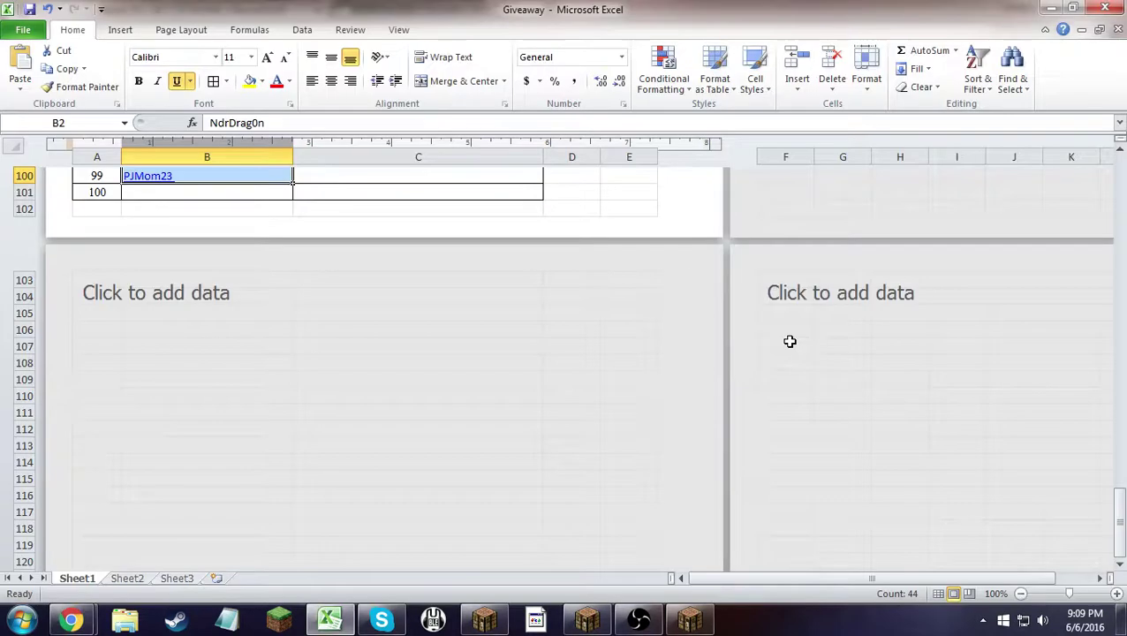
pyautogui.scroll(4, 596, 292)
pyautogui.scroll(2, 351, 303)
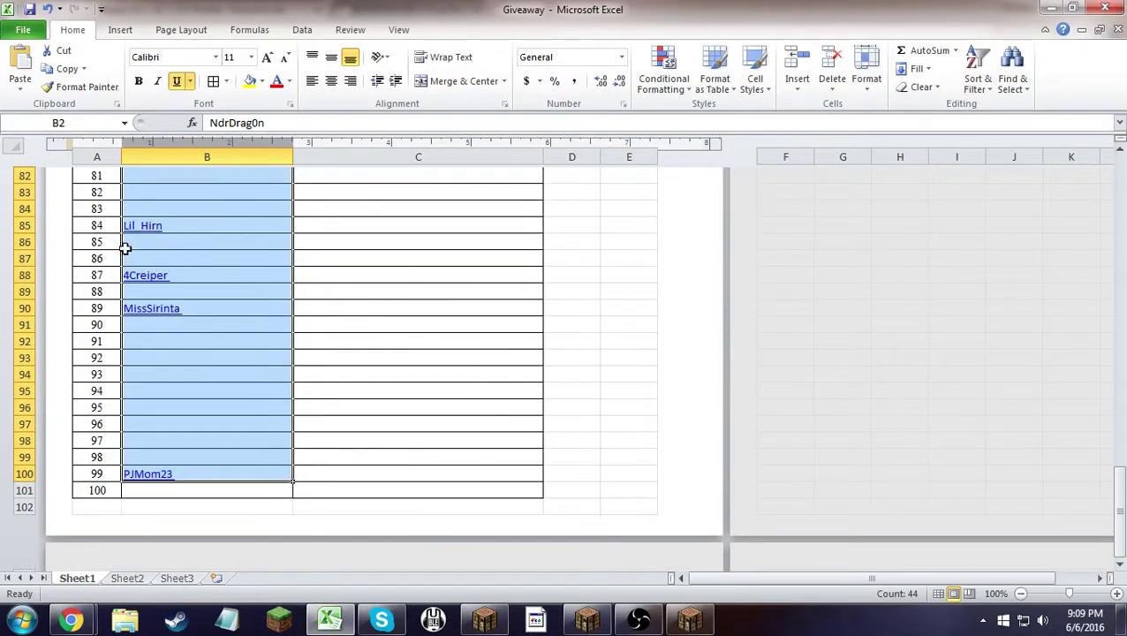
pyautogui.scroll(1, 152, 240)
pyautogui.click(155, 244)
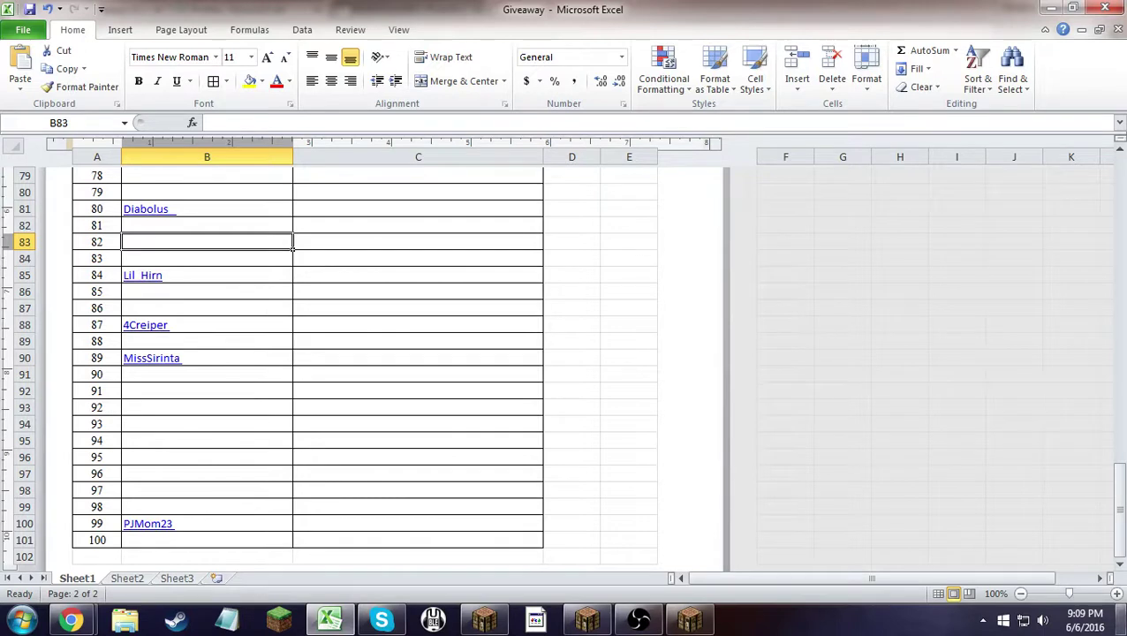
pyautogui.click(253, 204)
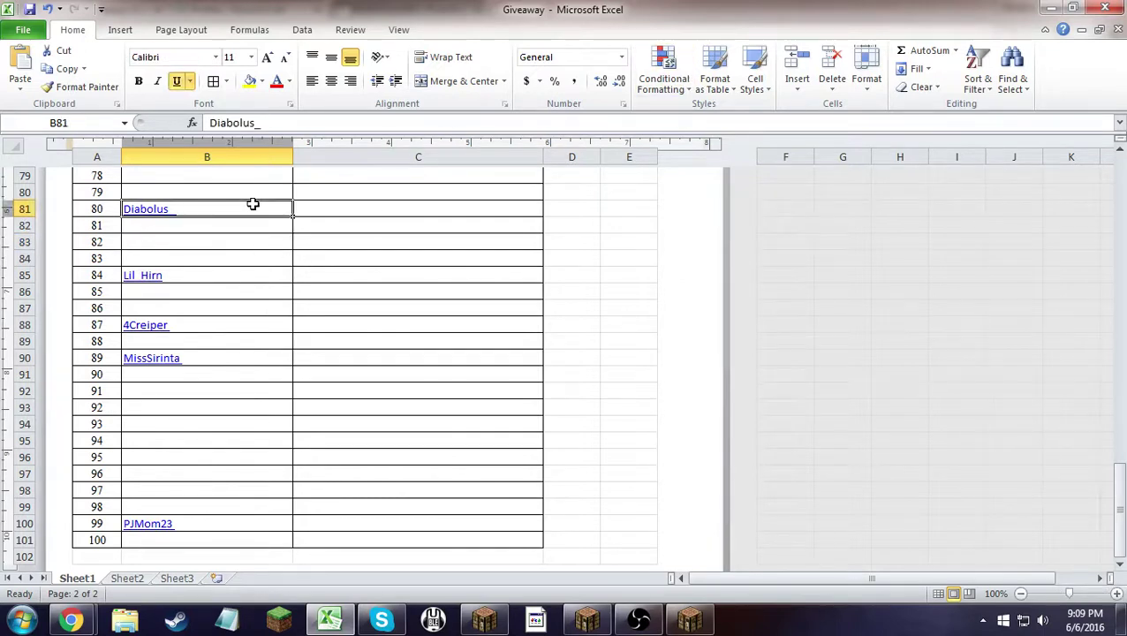
pyautogui.click(243, 275)
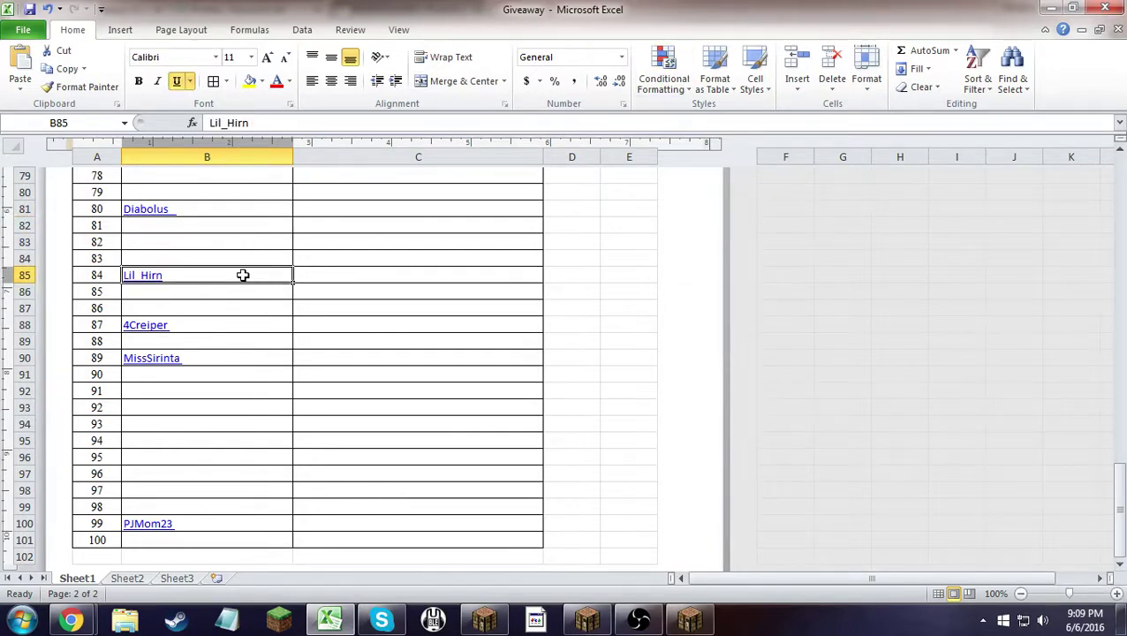
pyautogui.click(236, 286)
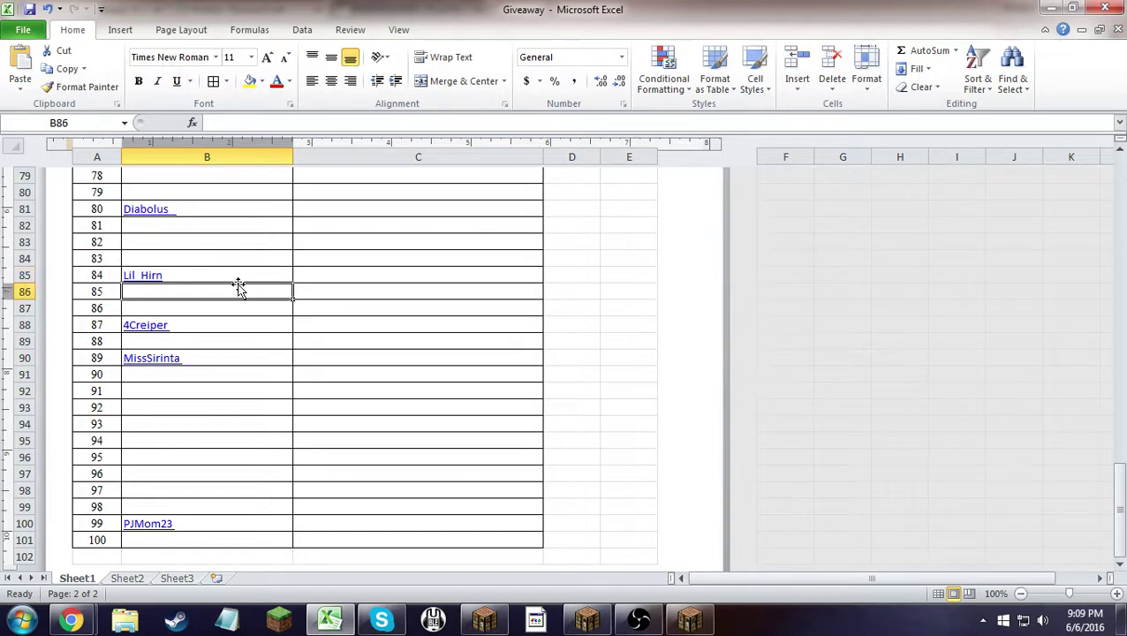
pyautogui.click(259, 262)
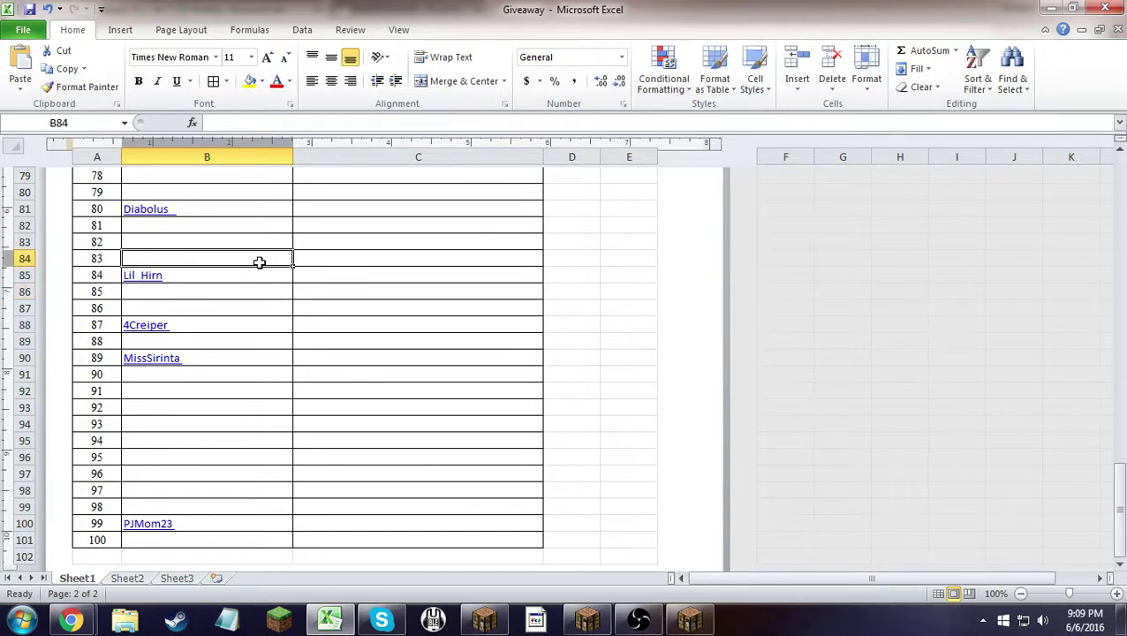
pyautogui.hotkey('alt', 'Tab')
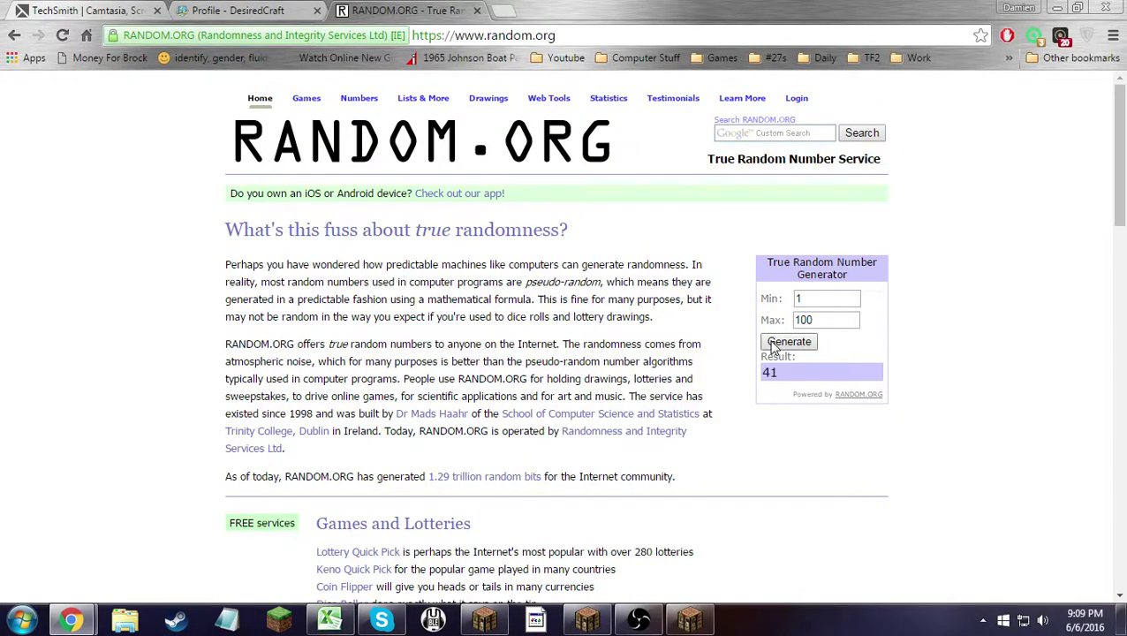
# - Run about forty RANDOM.ORG draws with Min 1 and Max 100 to settle on a winning number
pyautogui.click(773, 347)
pyautogui.click(773, 347)
pyautogui.click(772, 347)
pyautogui.click(773, 346)
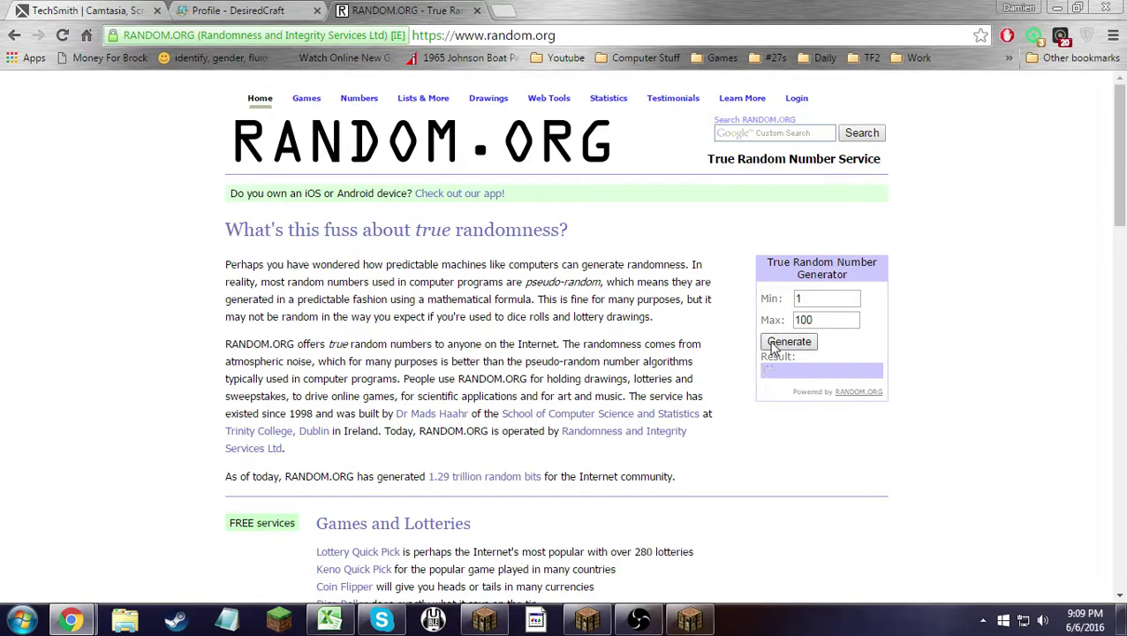
pyautogui.click(773, 347)
pyautogui.click(772, 346)
pyautogui.click(773, 346)
pyautogui.click(773, 346)
pyautogui.click(772, 346)
pyautogui.click(773, 347)
pyautogui.click(772, 346)
pyautogui.click(772, 347)
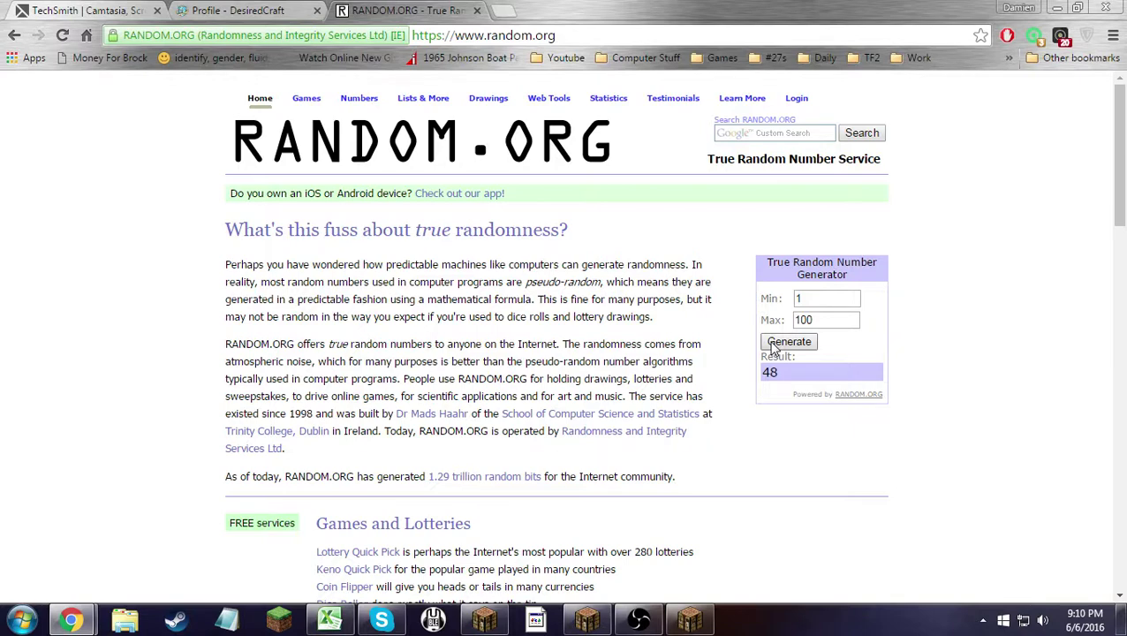
pyautogui.click(772, 346)
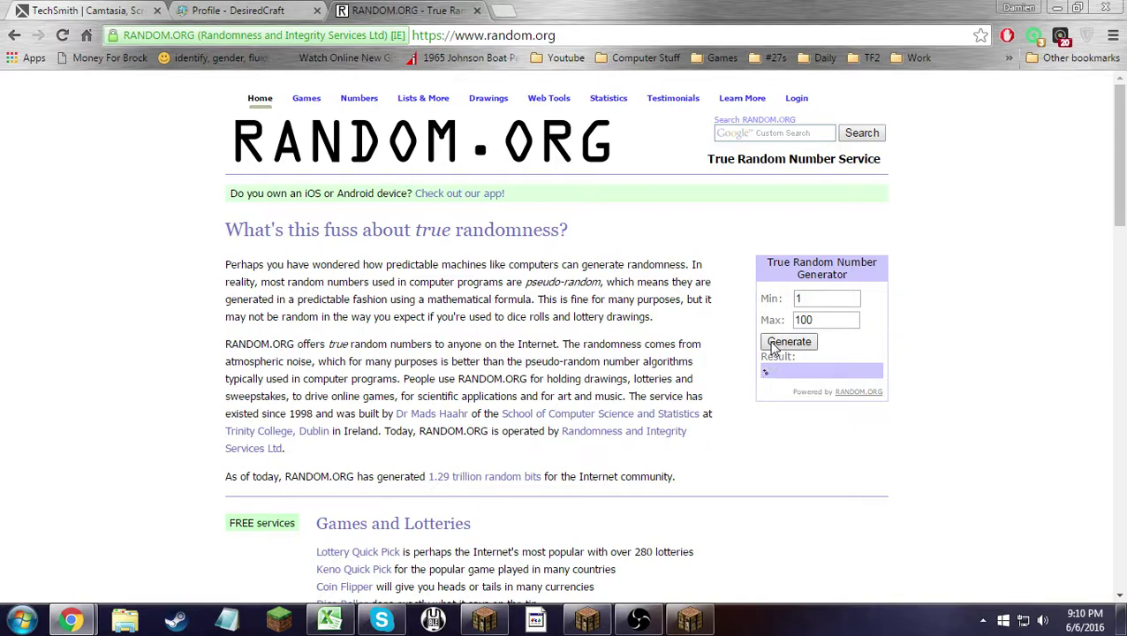
pyautogui.click(772, 346)
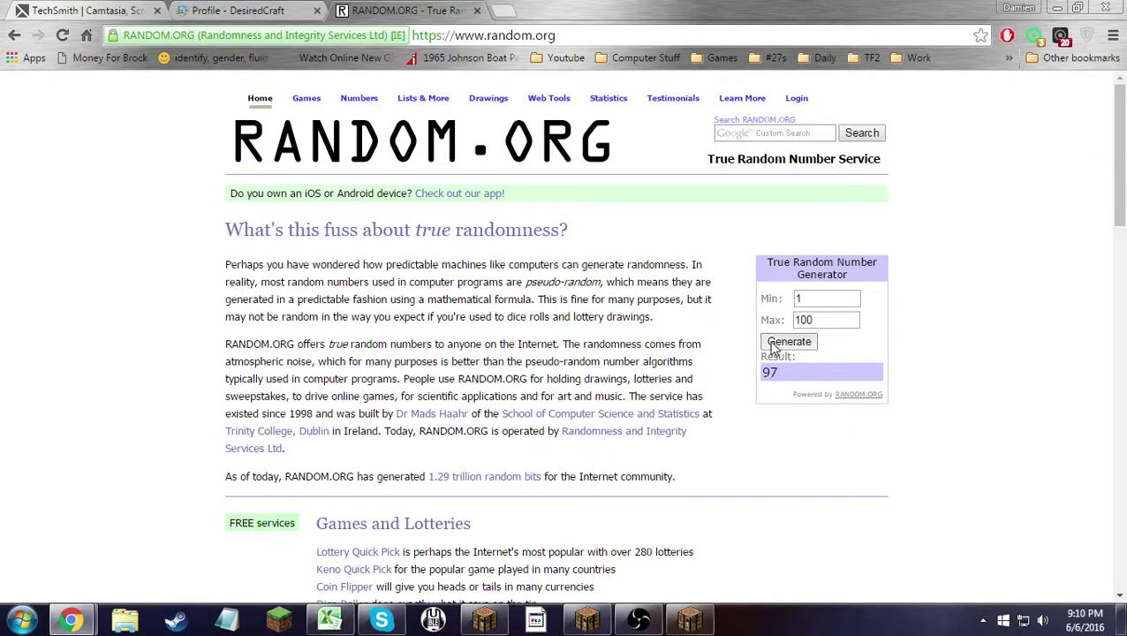
pyautogui.click(772, 346)
pyautogui.click(773, 346)
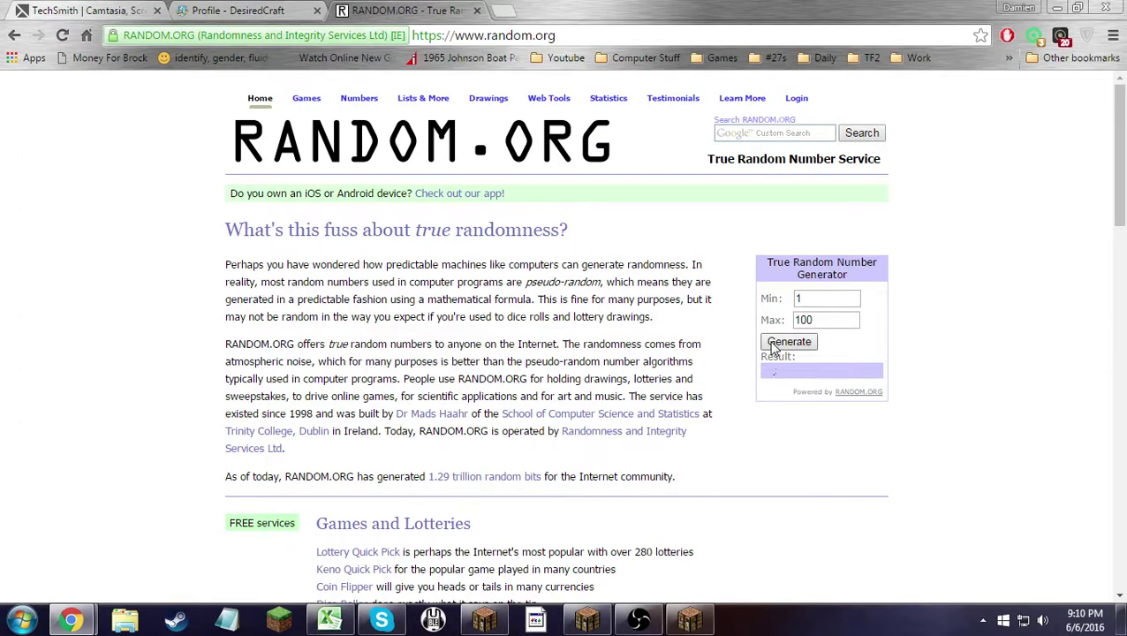
pyautogui.click(772, 346)
pyautogui.click(773, 346)
pyautogui.click(772, 347)
pyautogui.click(772, 347)
pyautogui.click(772, 346)
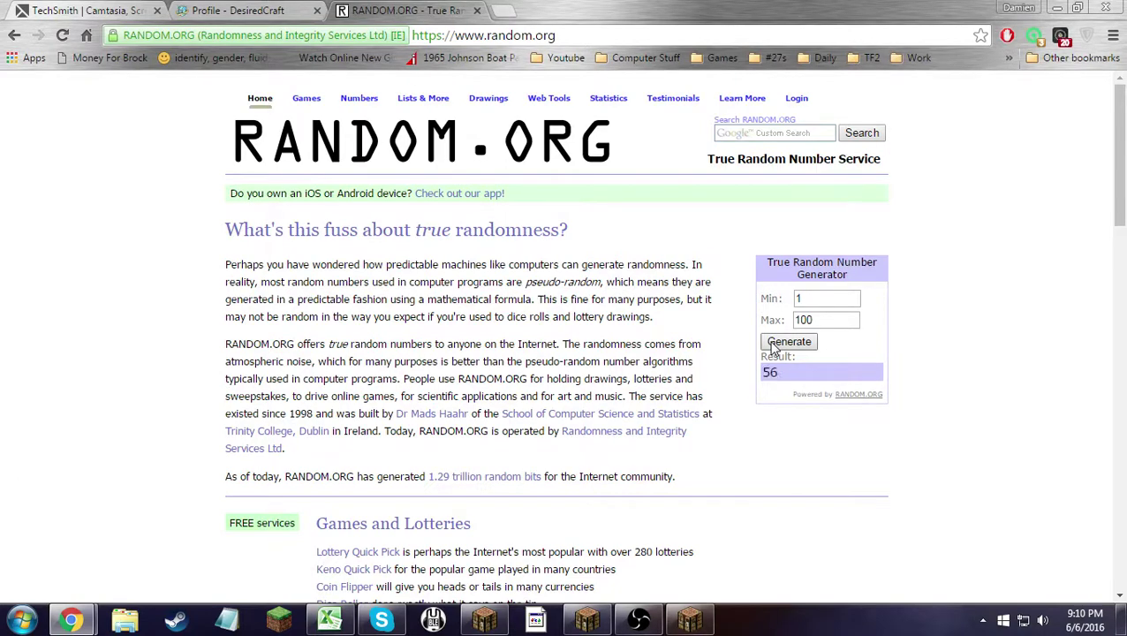
pyautogui.click(772, 346)
pyautogui.click(773, 347)
pyautogui.click(773, 347)
pyautogui.click(772, 346)
pyautogui.click(772, 346)
pyautogui.click(772, 347)
pyautogui.click(773, 346)
pyautogui.click(772, 346)
pyautogui.click(772, 347)
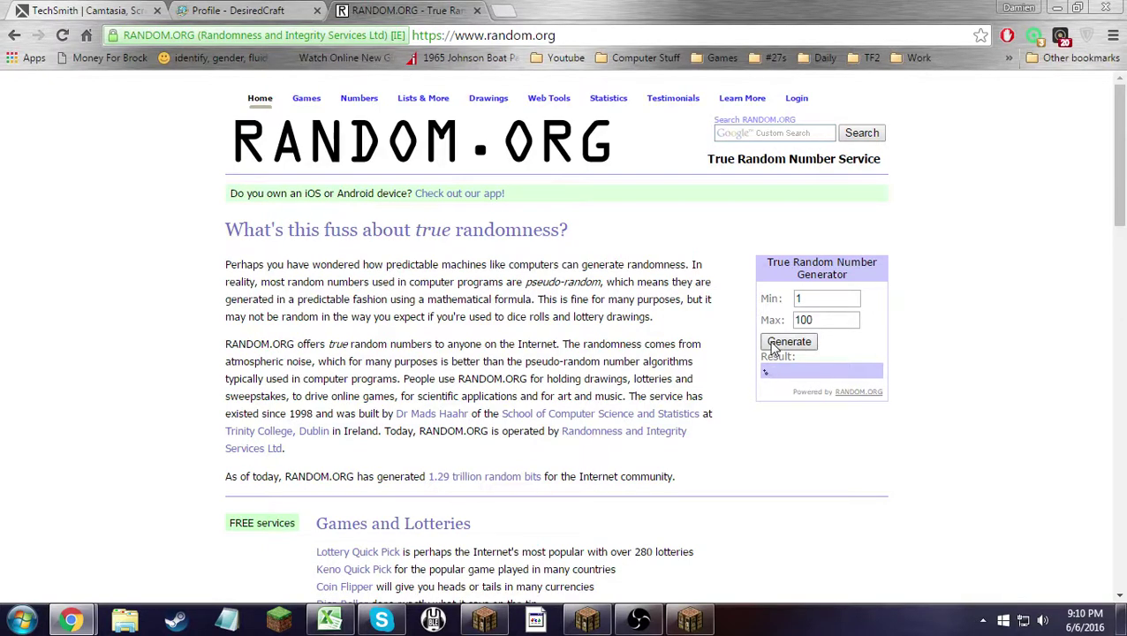
pyautogui.click(773, 347)
pyautogui.click(772, 347)
pyautogui.click(772, 346)
pyautogui.click(772, 346)
pyautogui.click(772, 347)
pyautogui.click(772, 347)
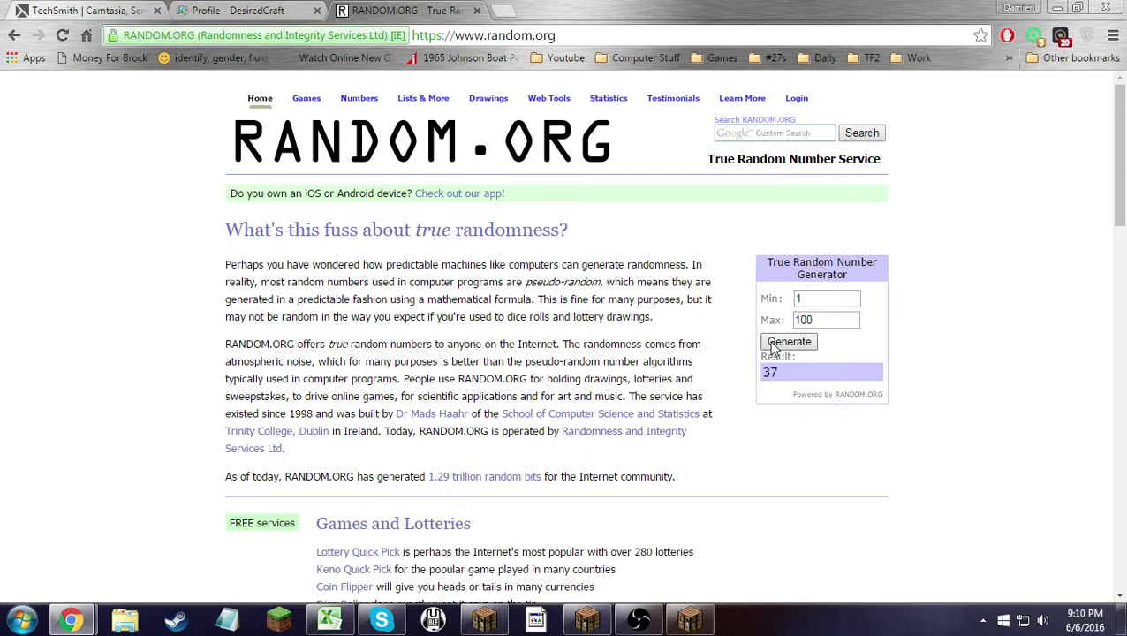
pyautogui.click(772, 346)
pyautogui.click(772, 347)
pyautogui.click(773, 348)
# - Check drawn entry 62 (blank in B63) and the nearest filled entry 64 in B65
pyautogui.hotkey('alt', 'Tab')
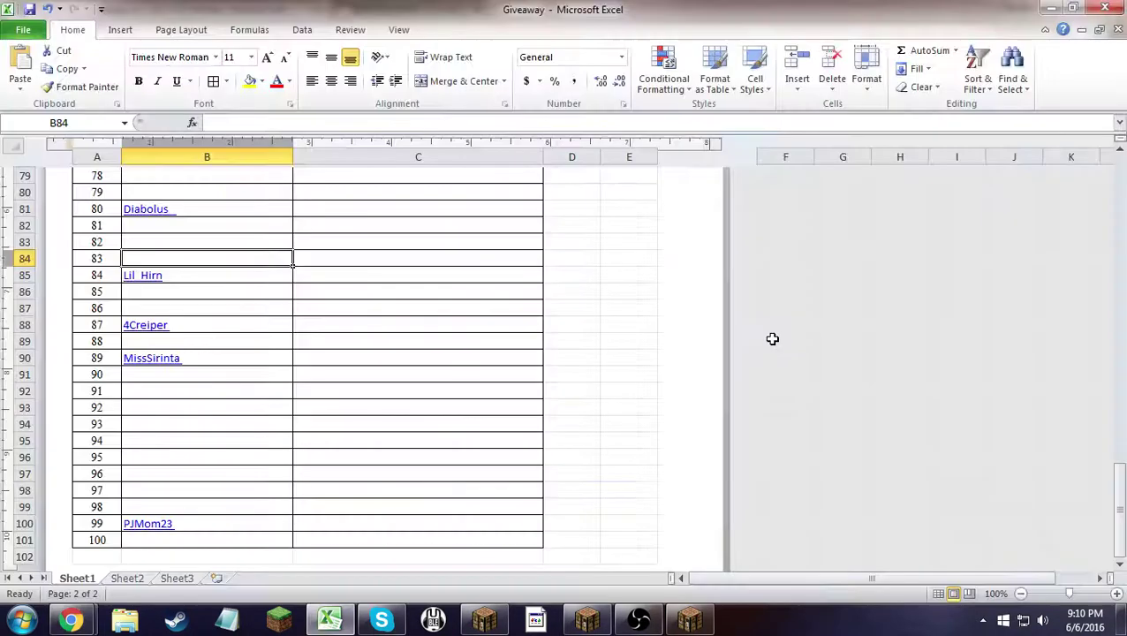
pyautogui.scroll(3, 749, 346)
pyautogui.scroll(3, 749, 347)
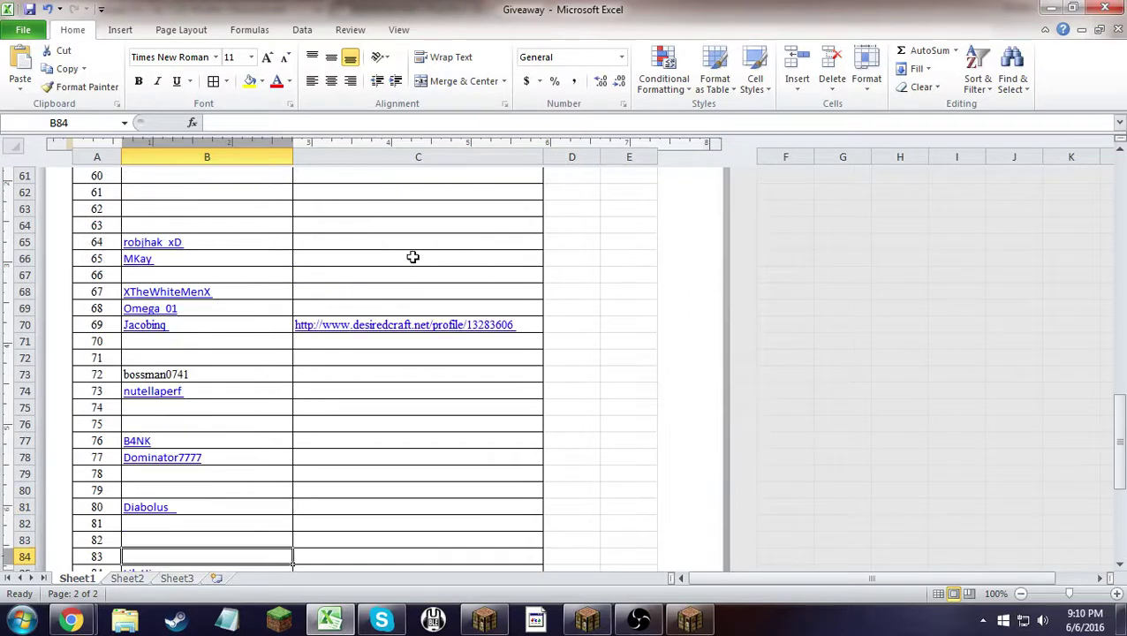
pyautogui.click(167, 209)
pyautogui.scroll(2, 257, 201)
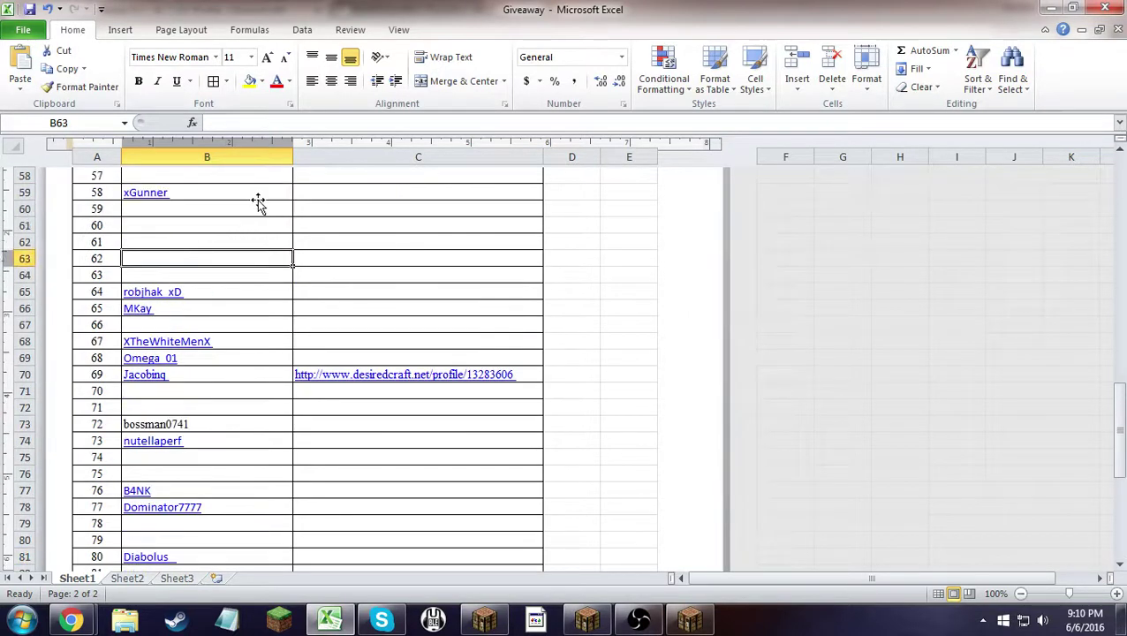
pyautogui.click(237, 340)
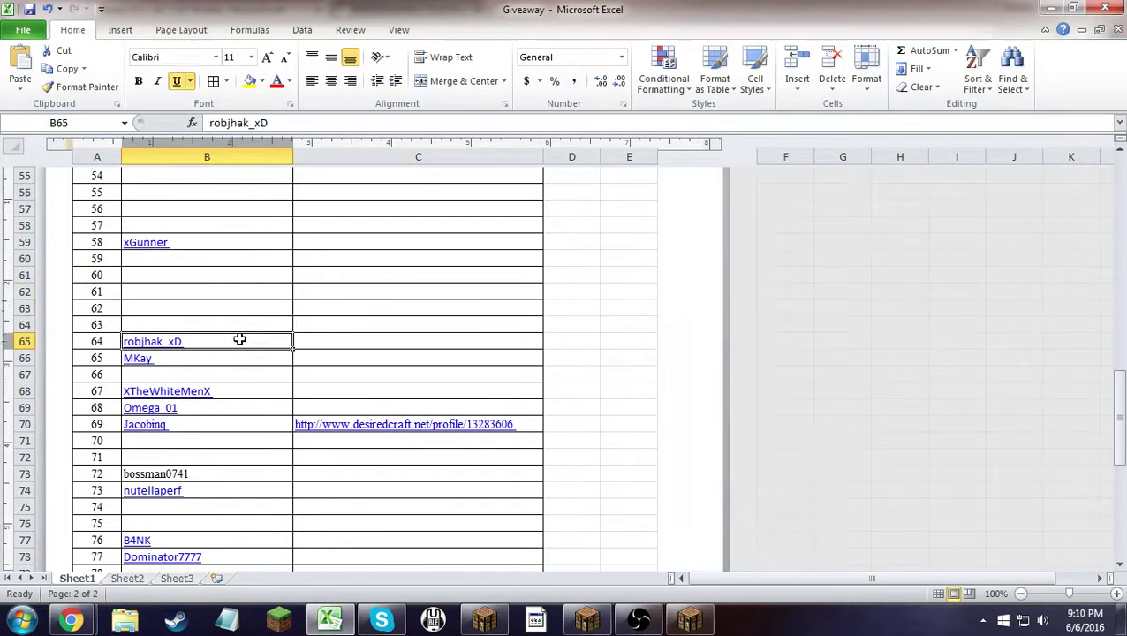
pyautogui.hotkey('alt', 'Tab')
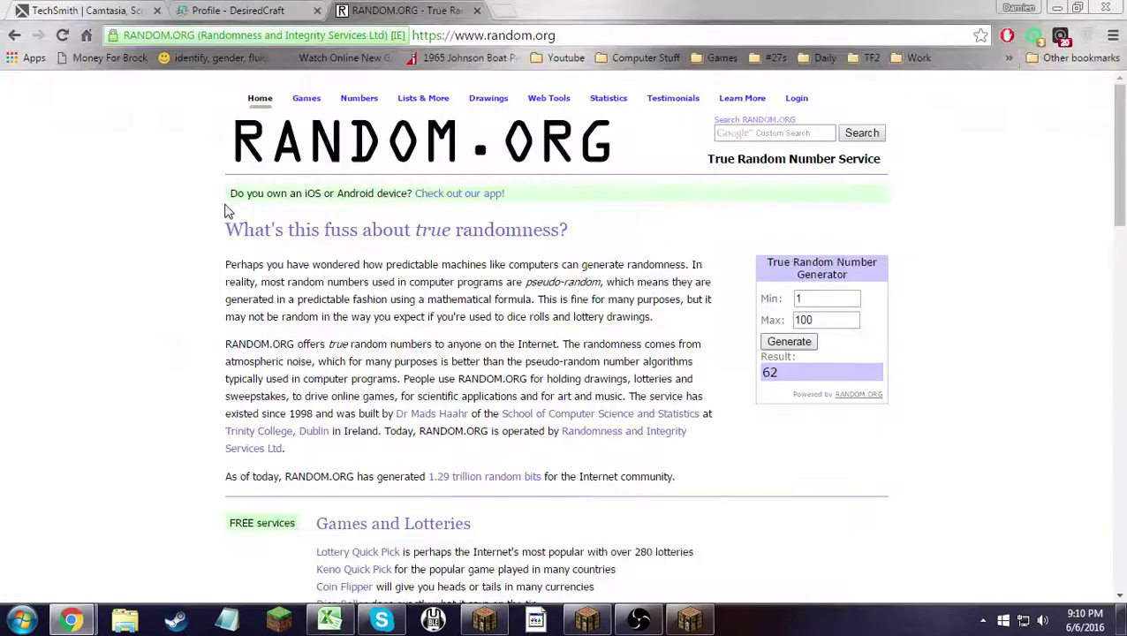
# - Generate about twenty more 1–100 draws on RANDOM.ORG, with results such as 14 and 19
pyautogui.click(789, 342)
pyautogui.click(792, 347)
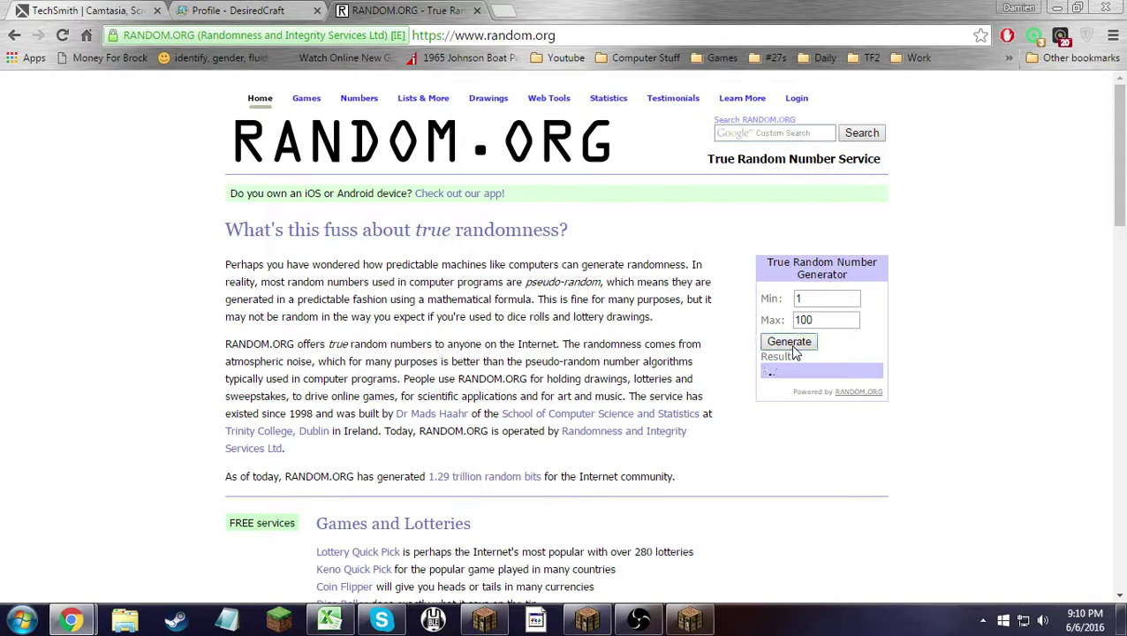
pyautogui.click(794, 348)
pyautogui.click(794, 348)
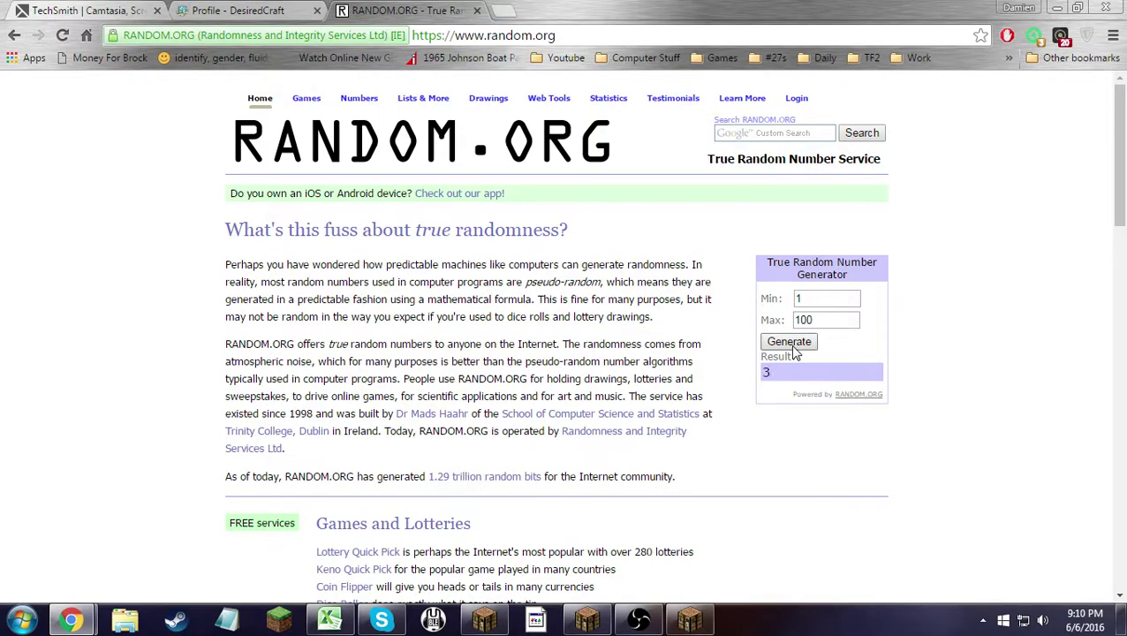
pyautogui.click(795, 348)
pyautogui.click(795, 348)
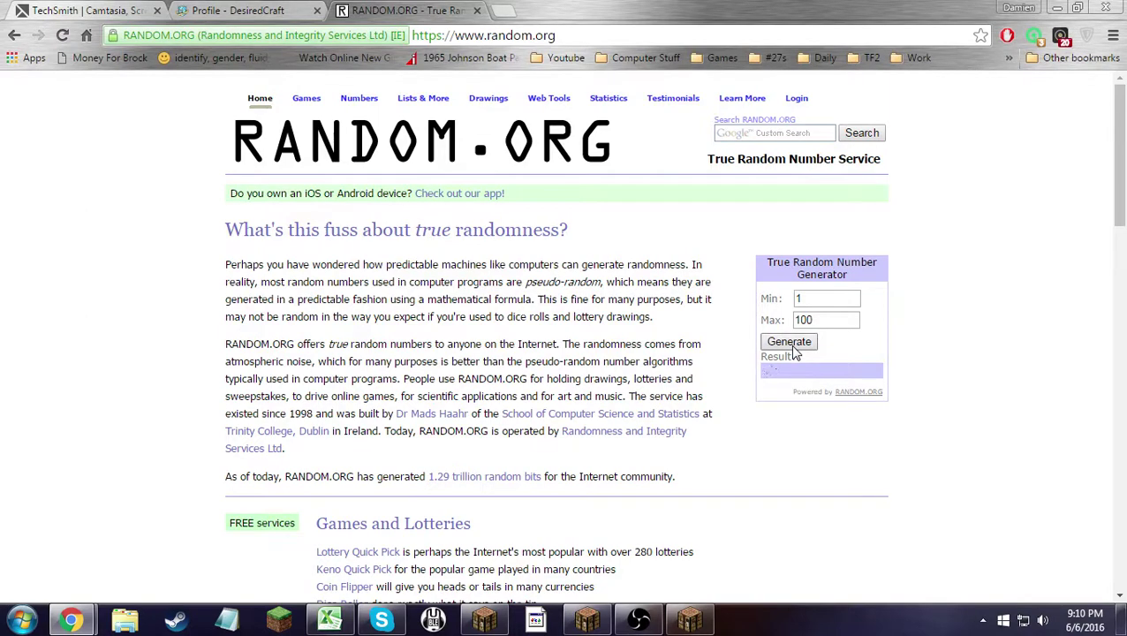
pyautogui.click(793, 349)
pyautogui.click(793, 349)
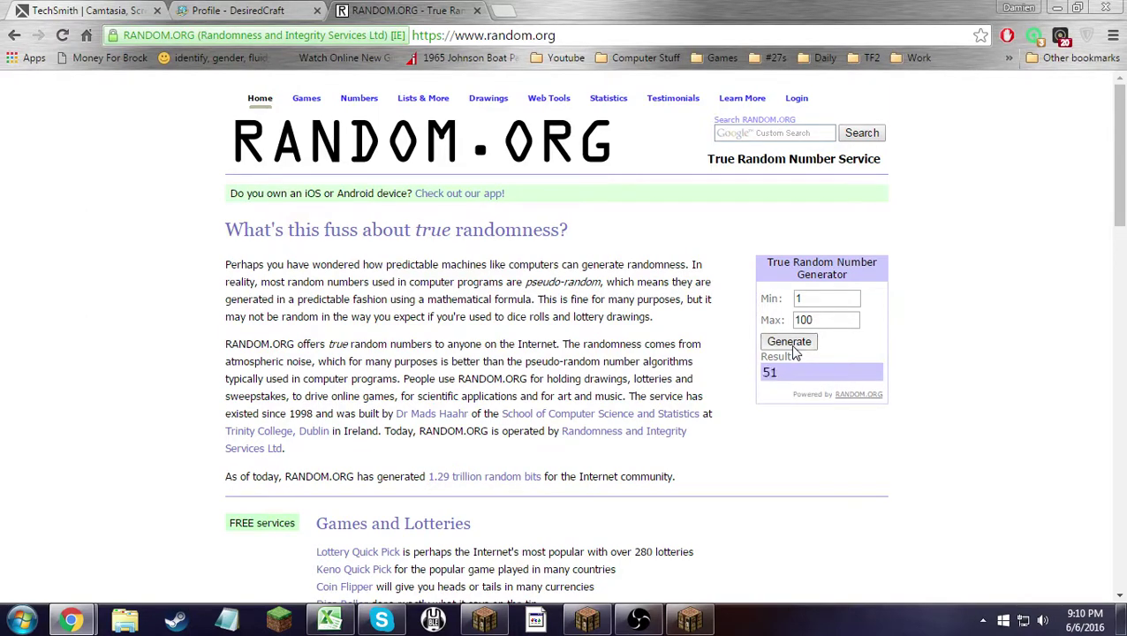
pyautogui.click(794, 349)
pyautogui.click(789, 343)
pyautogui.click(789, 342)
pyautogui.click(794, 349)
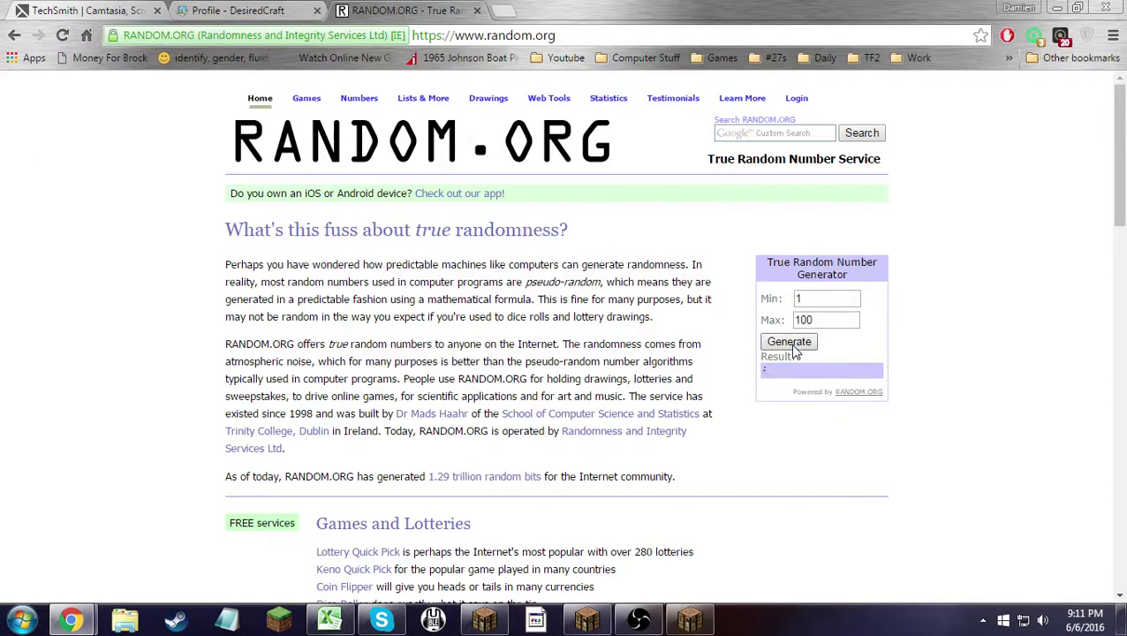
pyautogui.click(793, 349)
pyautogui.click(792, 347)
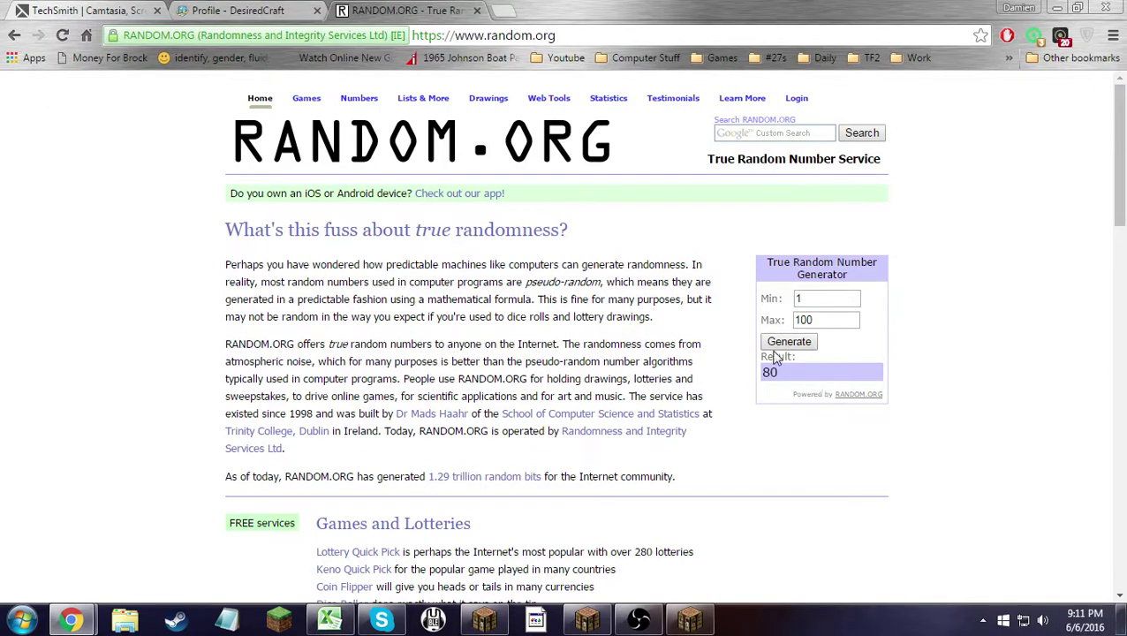
pyautogui.click(778, 346)
pyautogui.click(776, 342)
pyautogui.click(779, 345)
pyautogui.click(777, 342)
pyautogui.click(777, 342)
pyautogui.click(780, 346)
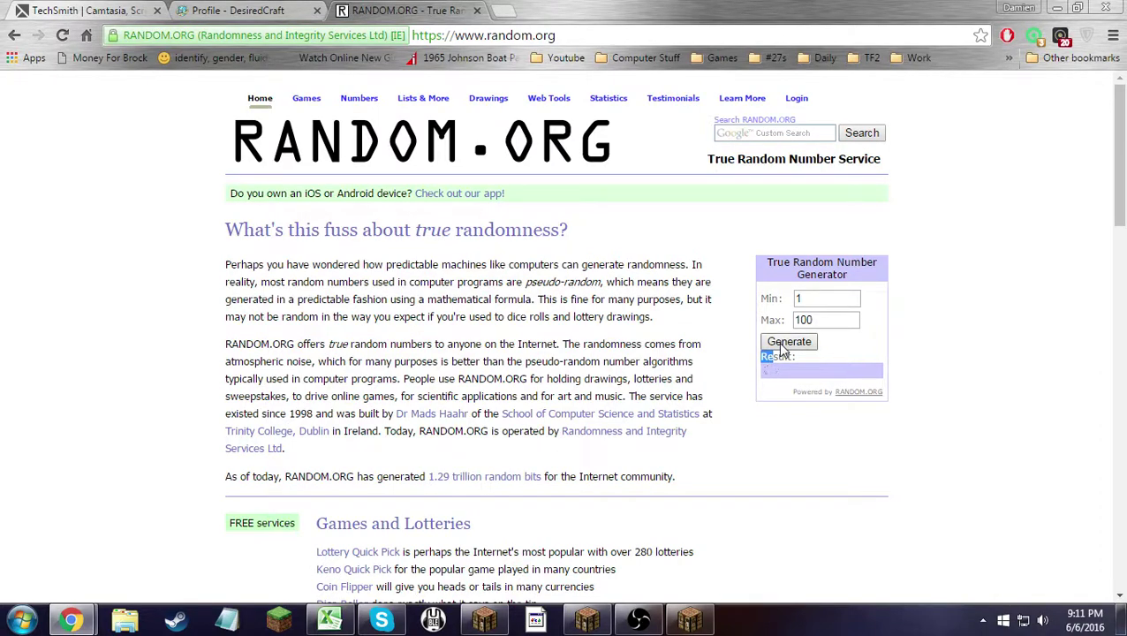
pyautogui.click(777, 342)
pyautogui.click(779, 346)
# - Look up entry 30 in the Giveaway sheet and find its slot empty
pyautogui.hotkey('alt', 'Tab')
pyautogui.scroll(9, 398, 291)
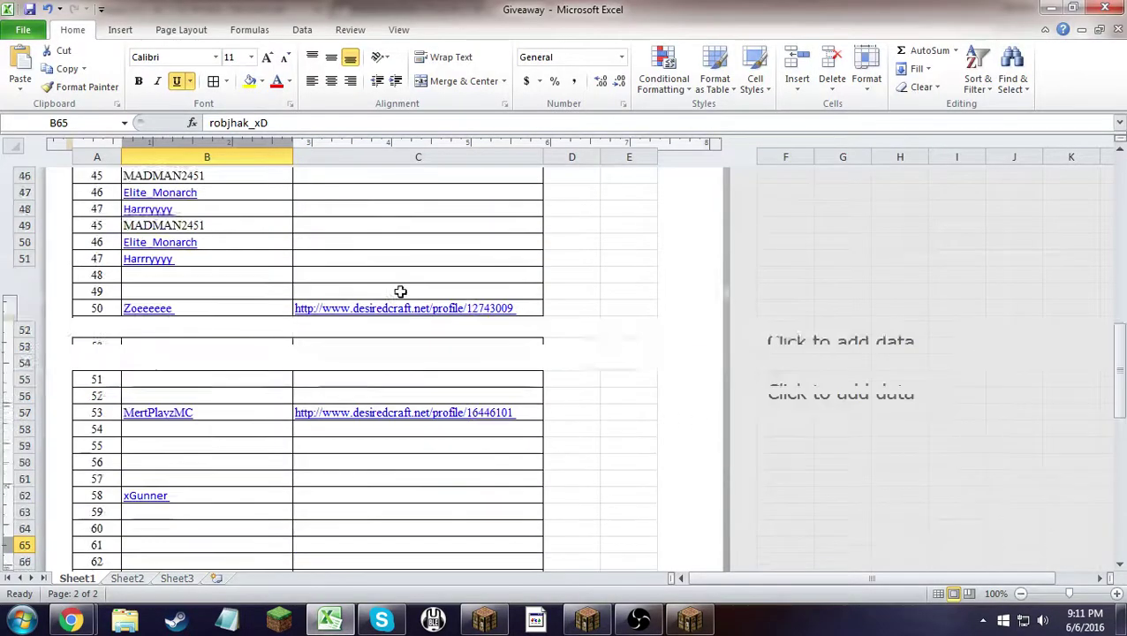
pyautogui.scroll(1, 400, 291)
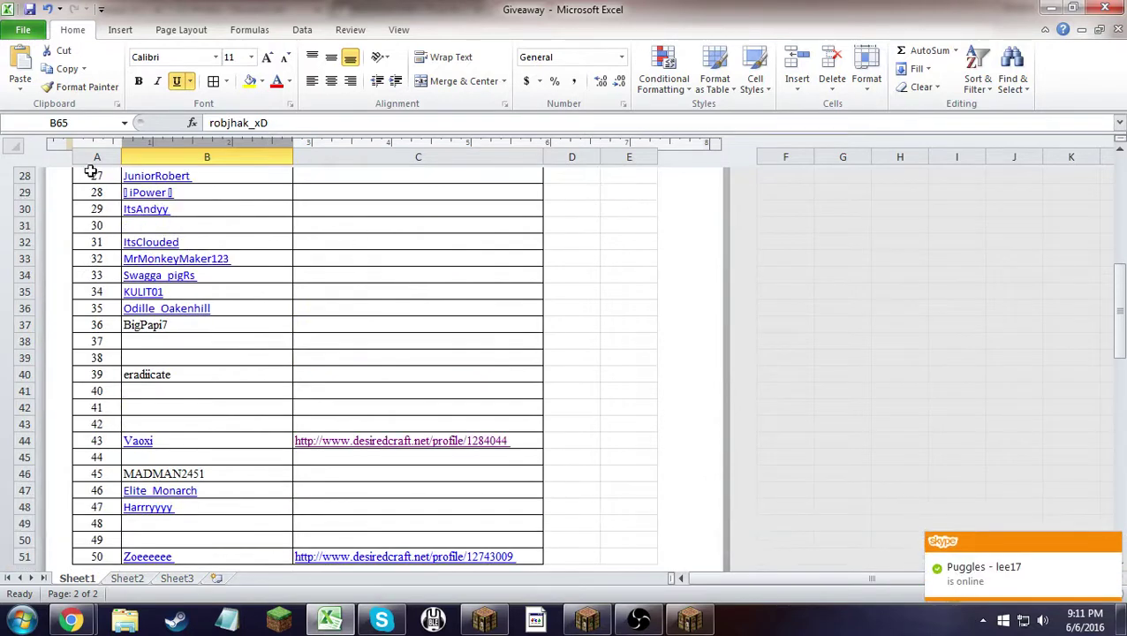
pyautogui.click(170, 220)
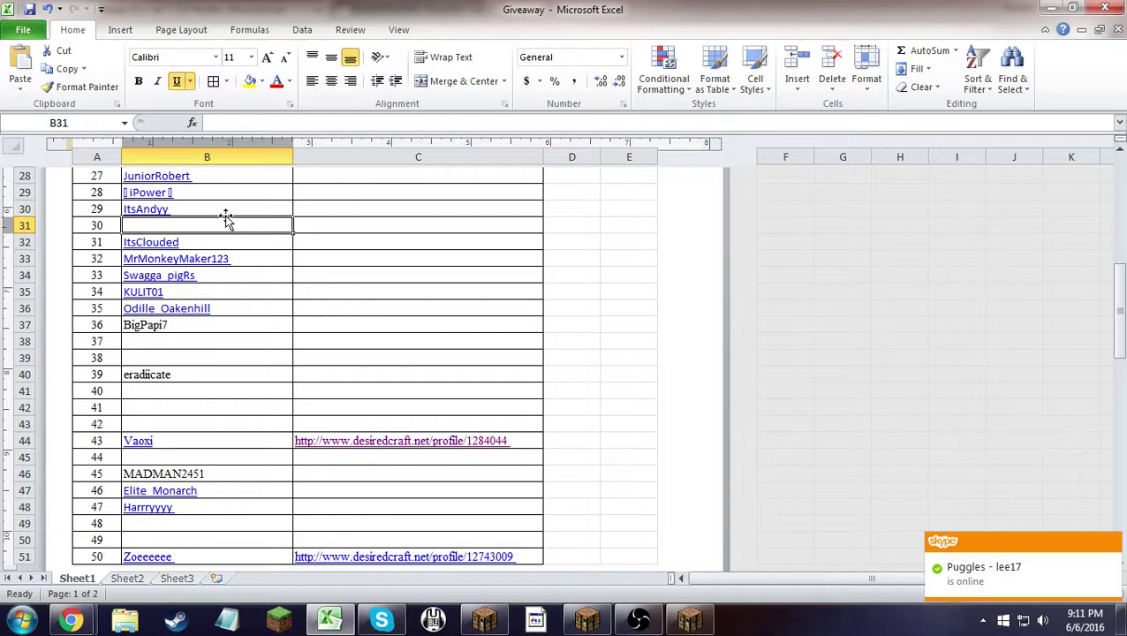
# - Draw again on RANDOM.ORG, getting 100, and check the empty last entry in the list
pyautogui.hotkey('alt', 'Tab')
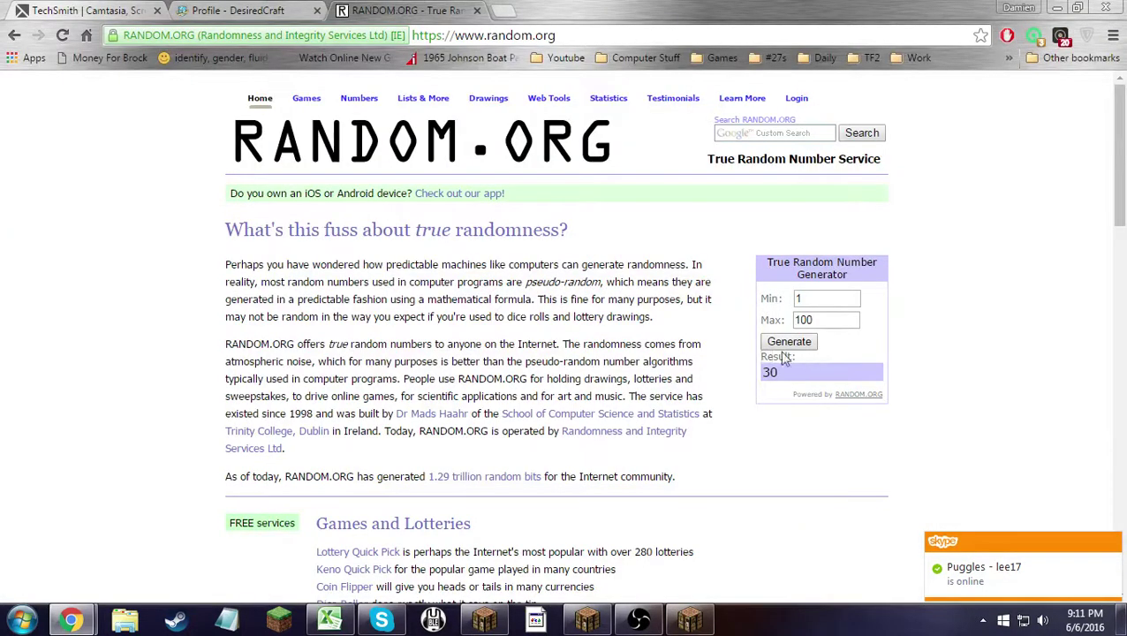
pyautogui.click(778, 343)
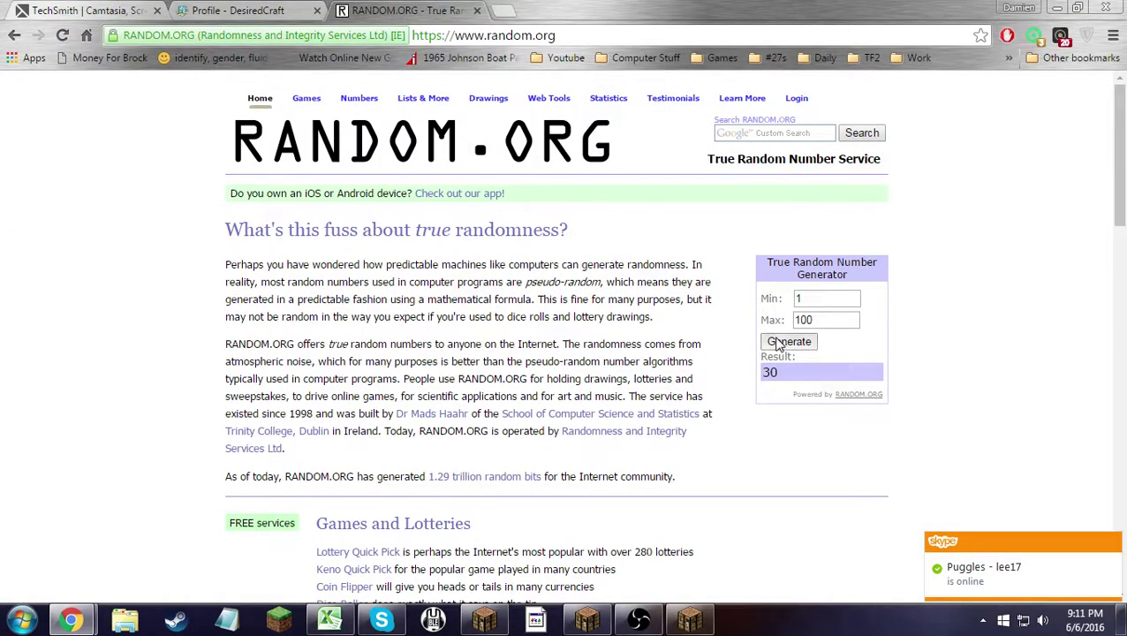
pyautogui.hotkey('alt', 'Tab')
pyautogui.scroll(-20, 222, 279)
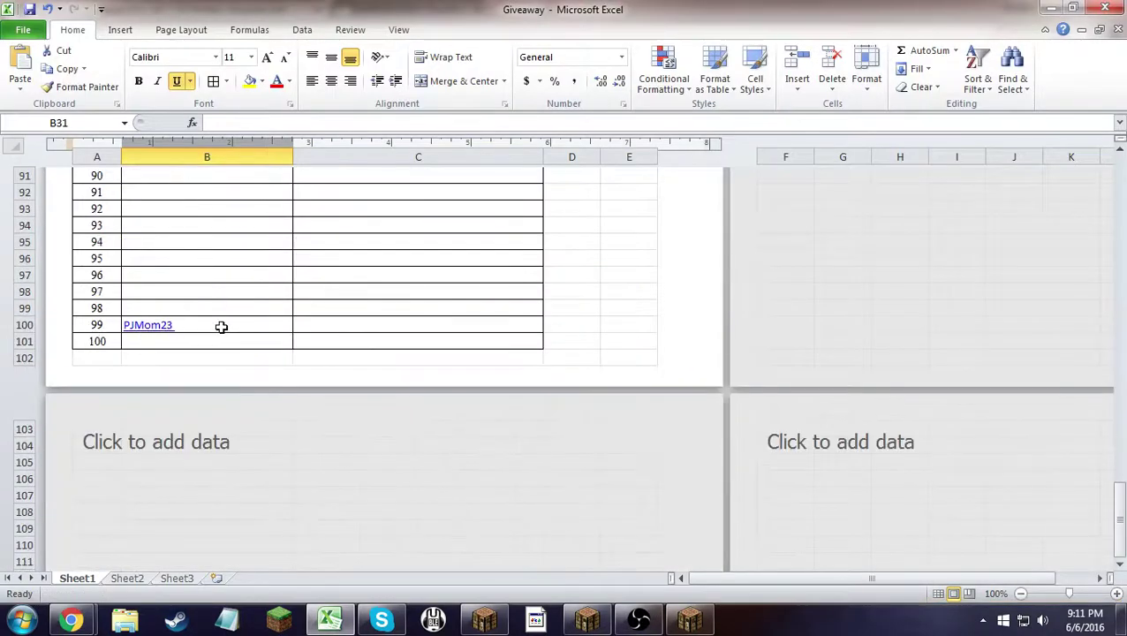
pyautogui.click(220, 325)
# - Keep redrawing 1–100 numbers on RANDOM.ORG, getting 98 then 68, and return to Excel
pyautogui.hotkey('alt', 'Tab')
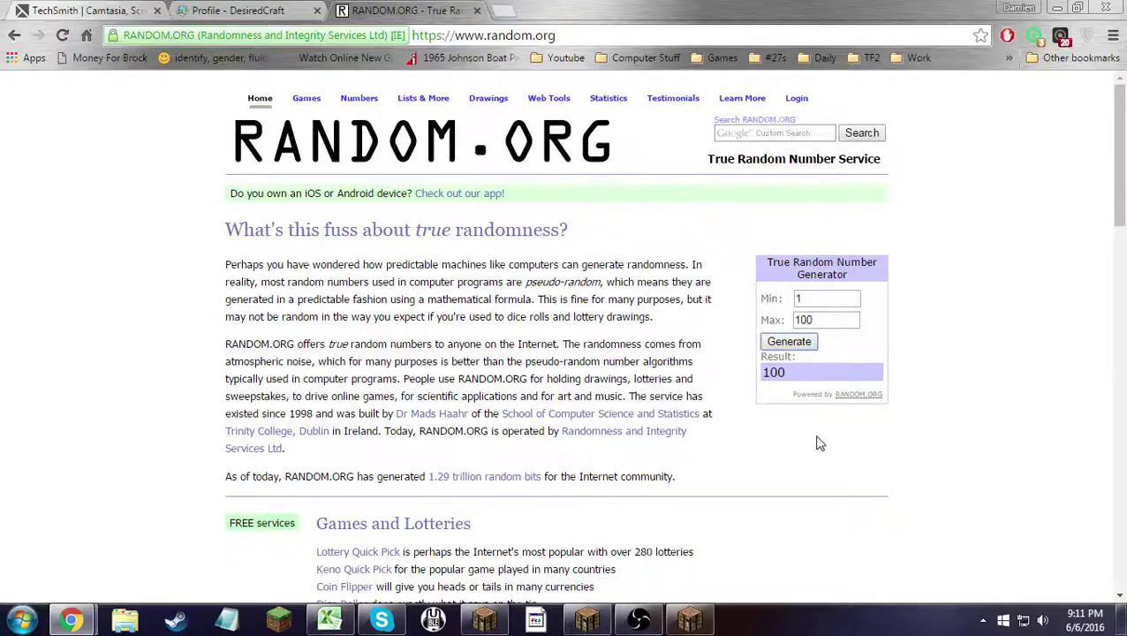
pyautogui.click(787, 345)
pyautogui.click(788, 345)
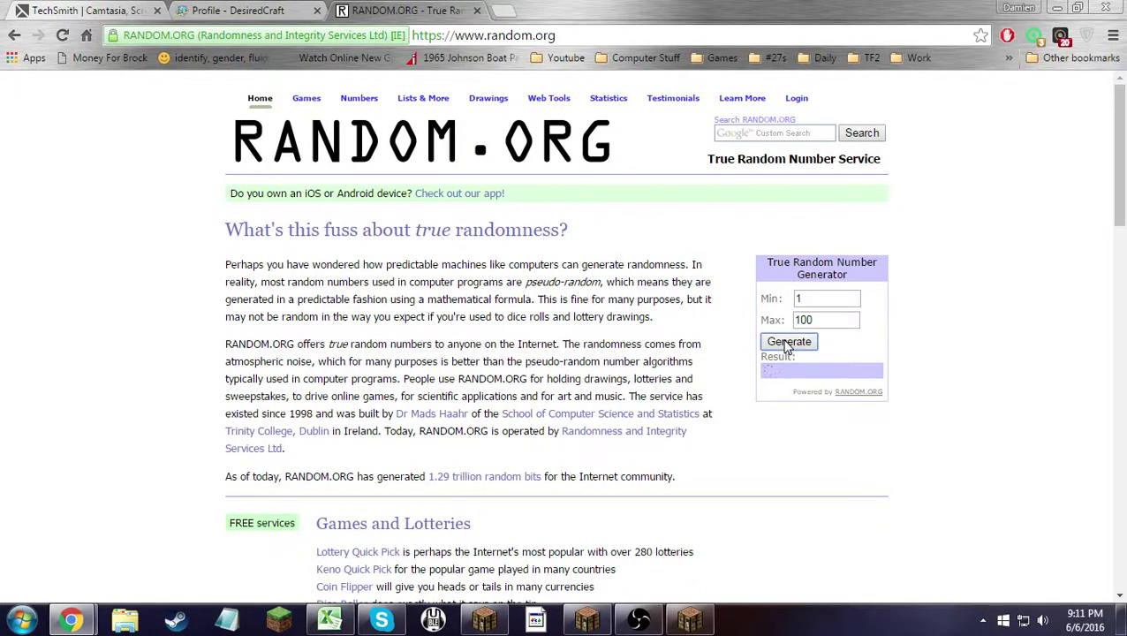
pyautogui.click(788, 344)
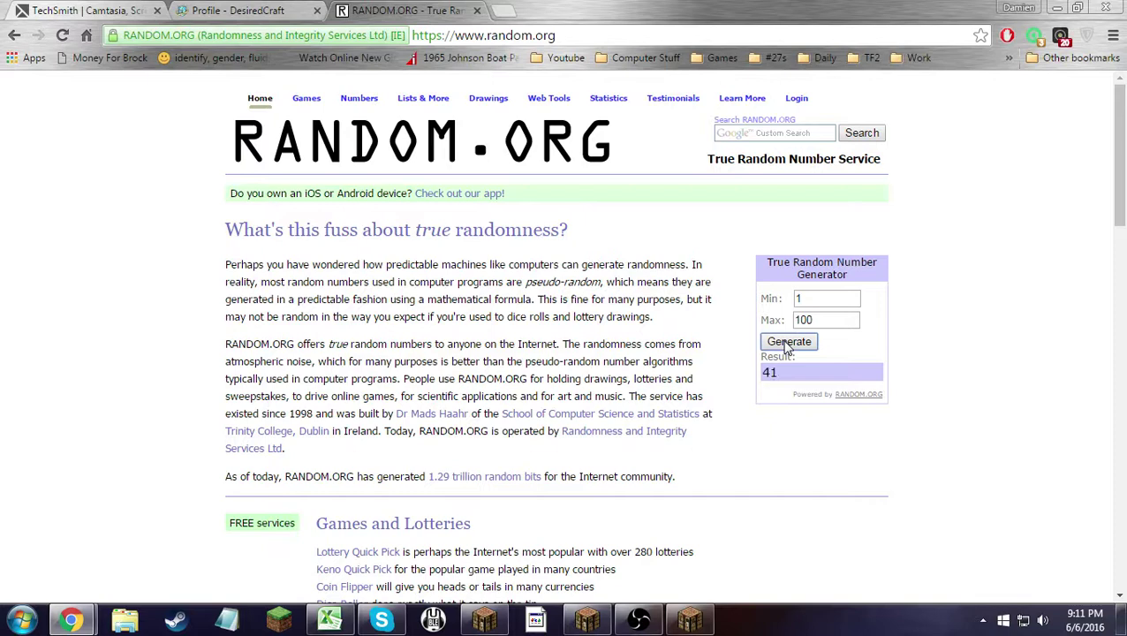
pyautogui.click(788, 345)
pyautogui.click(788, 344)
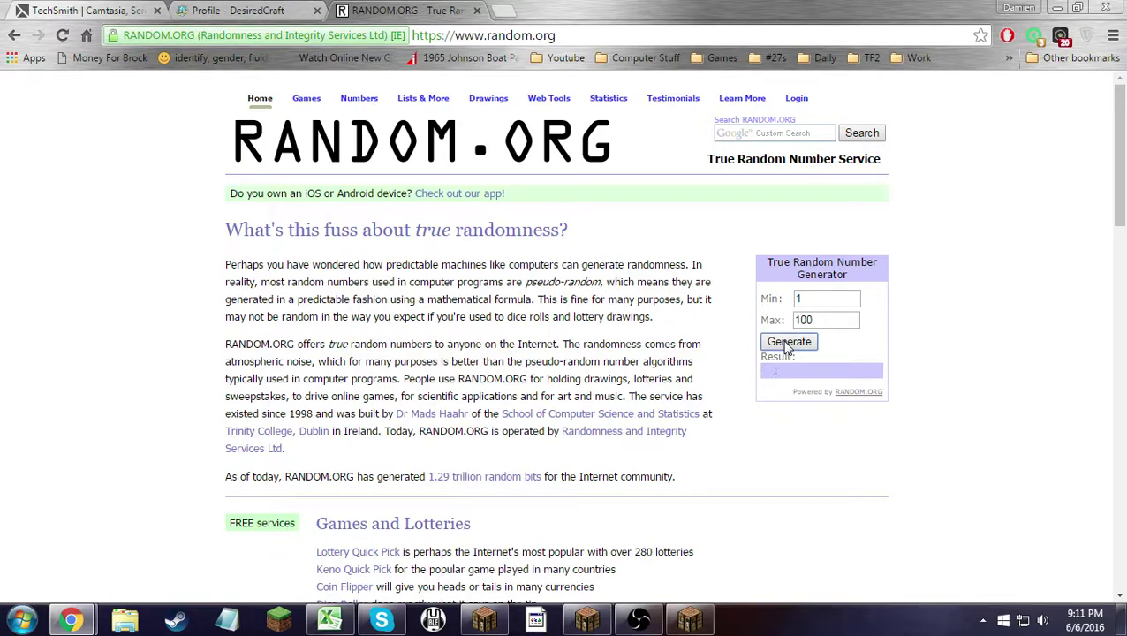
pyautogui.click(788, 344)
pyautogui.click(788, 345)
pyautogui.click(788, 344)
pyautogui.click(788, 345)
pyautogui.click(787, 345)
pyautogui.click(788, 344)
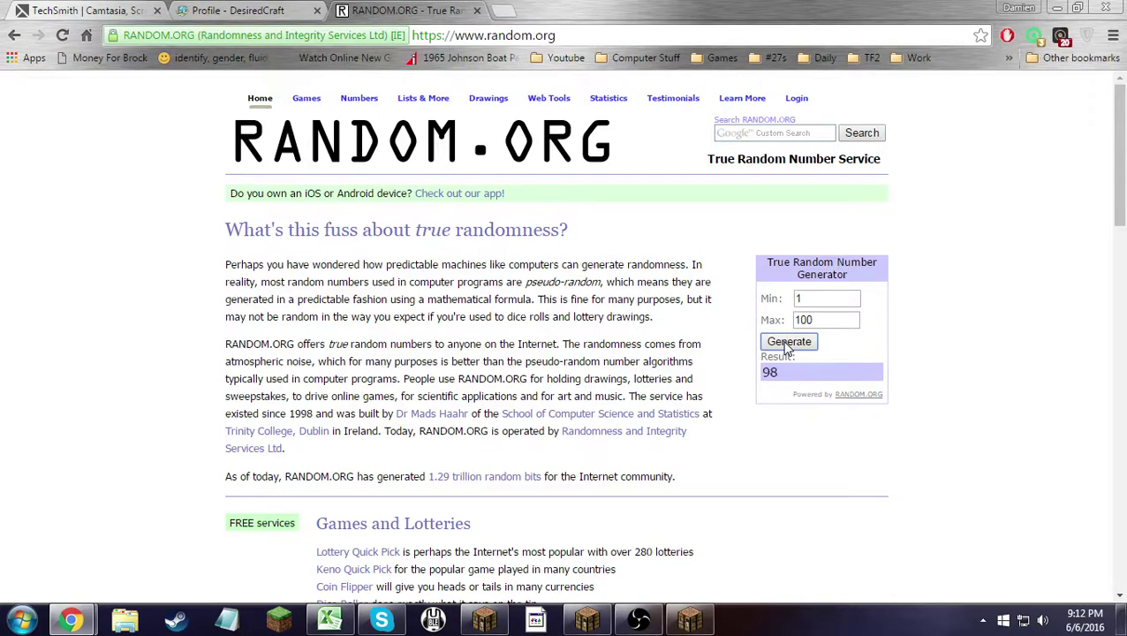
pyautogui.click(787, 345)
pyautogui.click(788, 345)
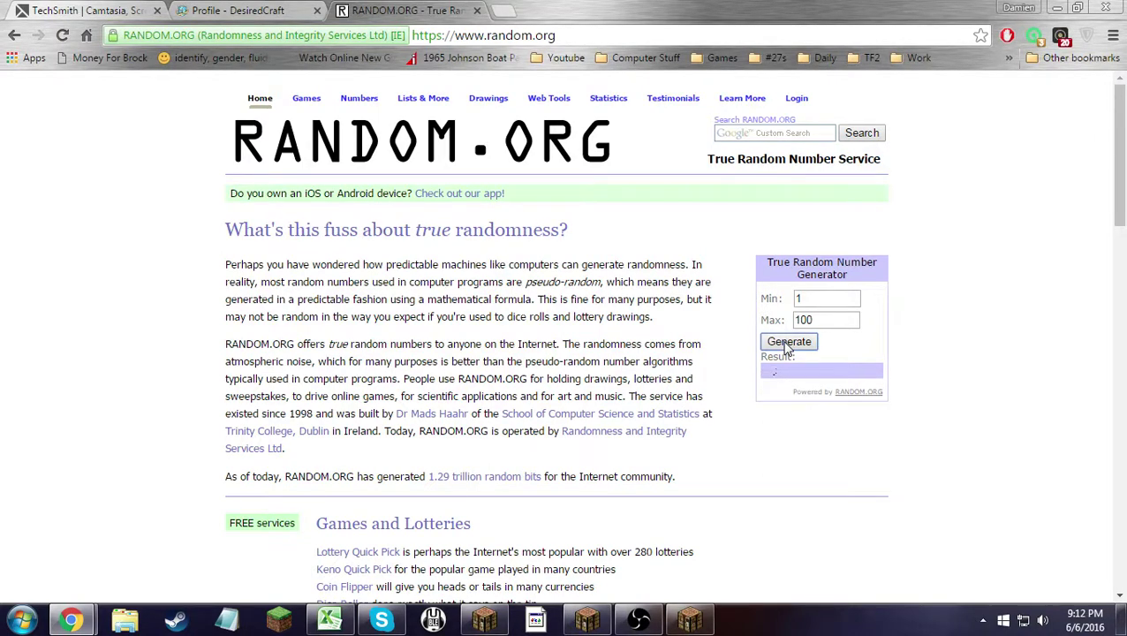
pyautogui.click(788, 345)
pyautogui.click(787, 344)
pyautogui.click(788, 345)
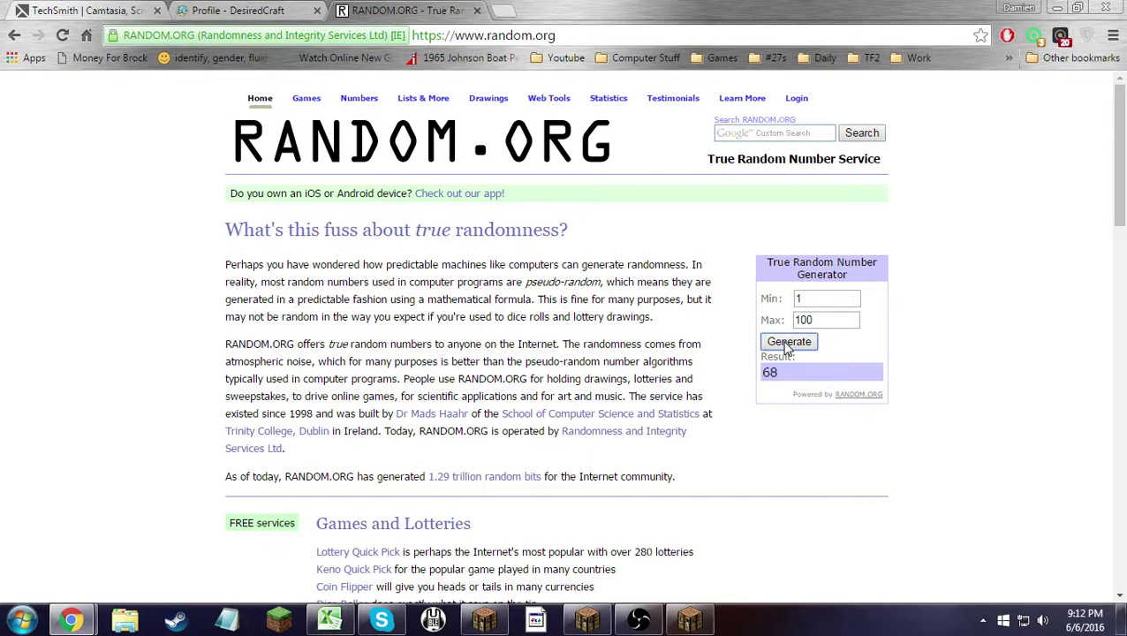
pyautogui.click(787, 345)
pyautogui.hotkey('alt', 'Tab')
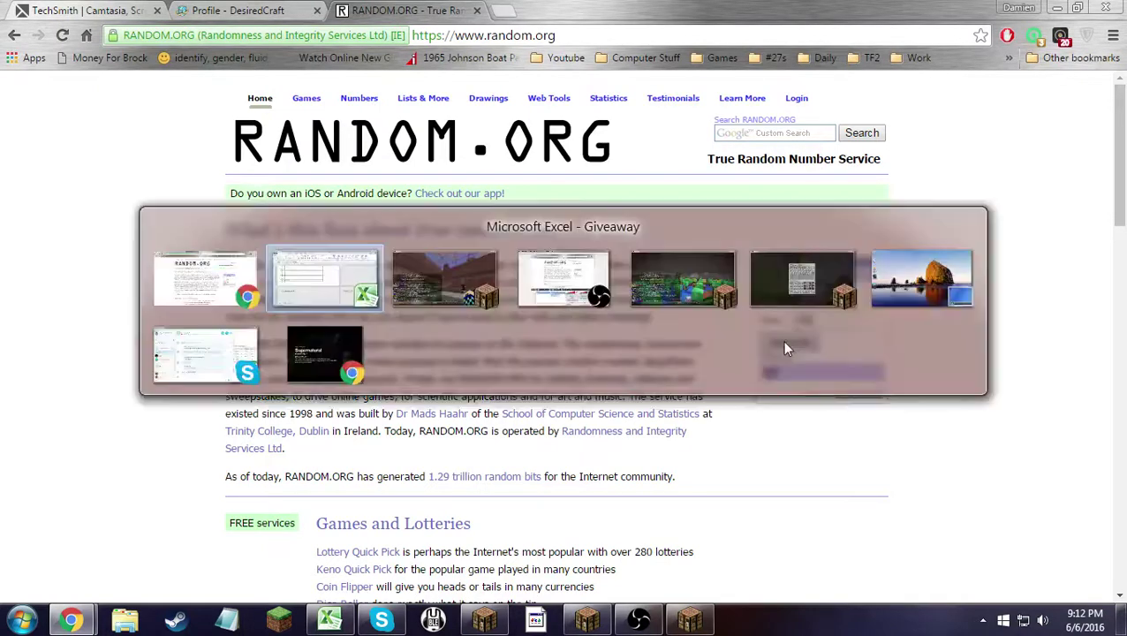
# - Review entrants 54–77 in the Giveaway sheet, selecting entry 64, then go back to RANDOM.ORG
pyautogui.scroll(12, 195, 336)
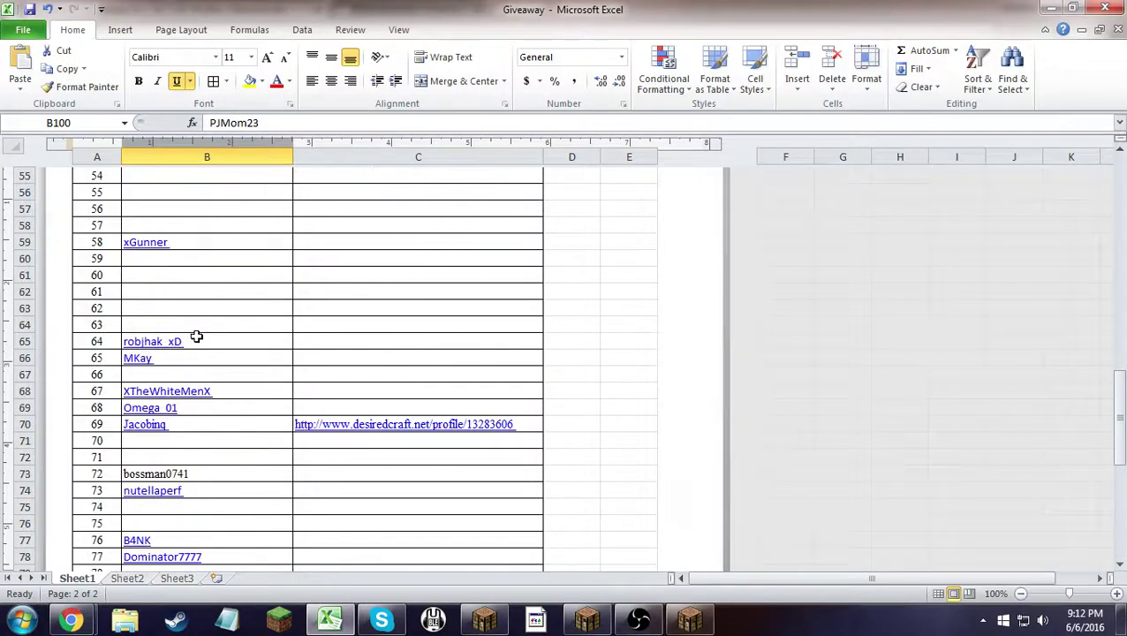
pyautogui.click(307, 339)
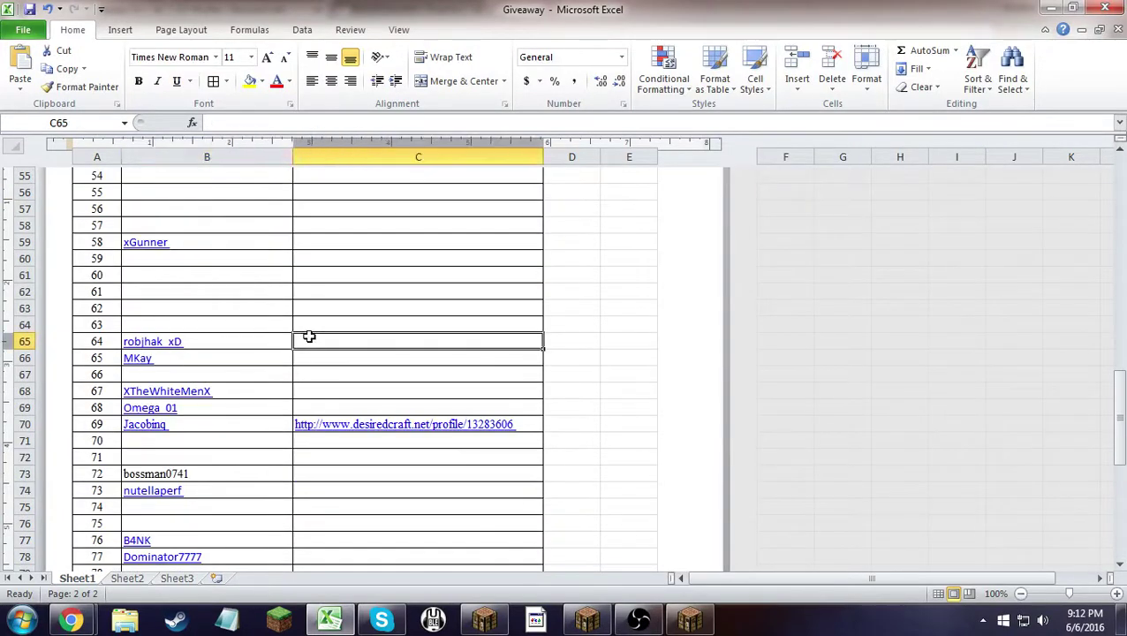
pyautogui.hotkey('alt', 'Tab')
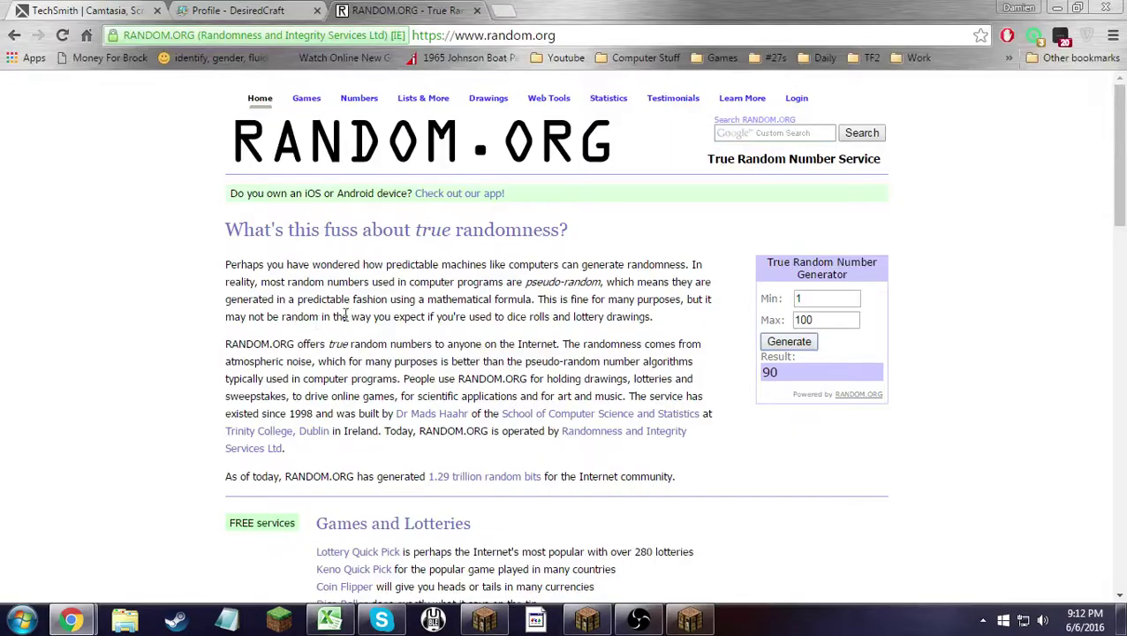
# - Generate many more 1–100 numbers on RANDOM.ORG, including 80 and 5, then return to Excel
pyautogui.click(798, 346)
pyautogui.click(797, 346)
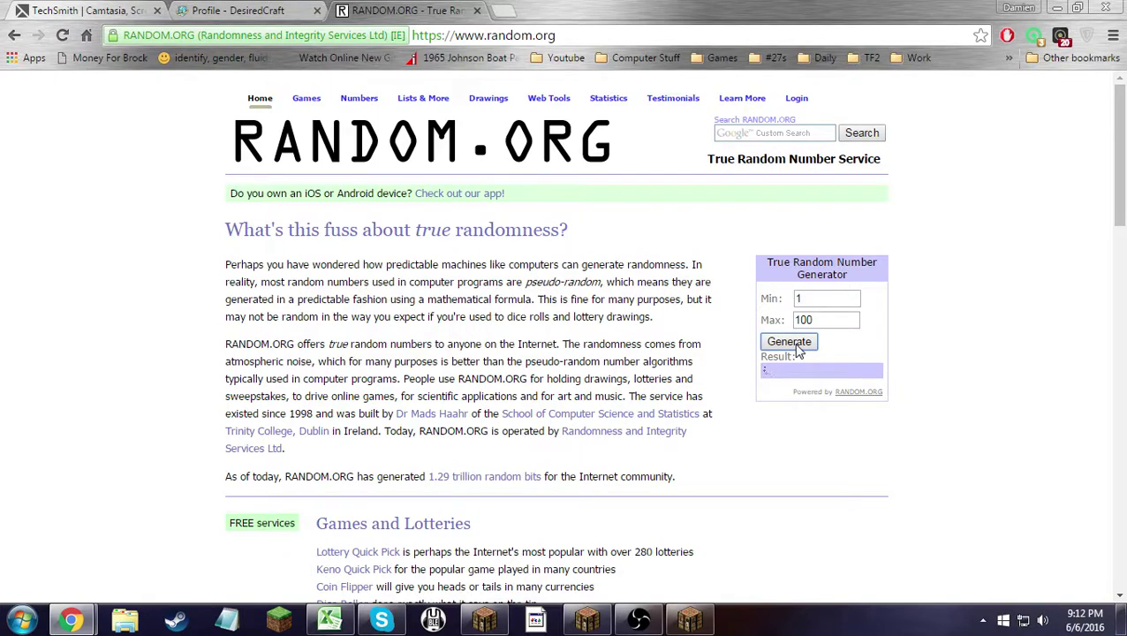
pyautogui.click(789, 342)
pyautogui.click(798, 346)
pyautogui.click(797, 347)
pyautogui.click(798, 346)
pyautogui.click(798, 346)
pyautogui.click(798, 347)
pyautogui.click(798, 347)
pyautogui.click(798, 346)
pyautogui.click(798, 346)
pyautogui.click(798, 346)
pyautogui.click(797, 346)
pyautogui.click(798, 347)
pyautogui.click(798, 346)
pyautogui.click(798, 346)
pyautogui.click(797, 347)
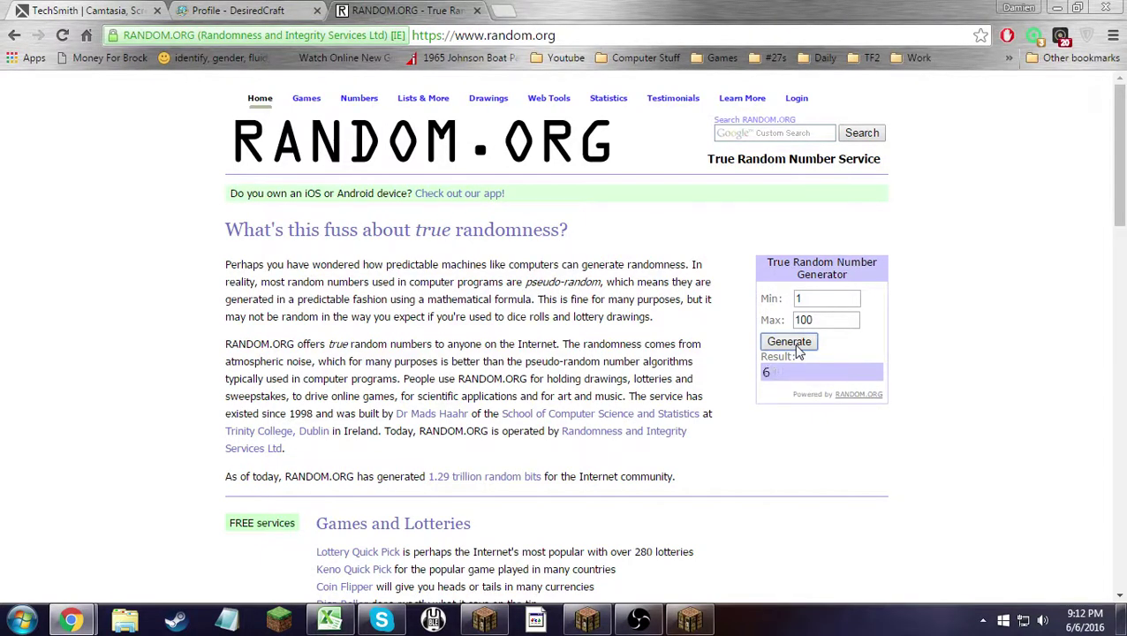
pyautogui.click(798, 346)
pyautogui.click(789, 342)
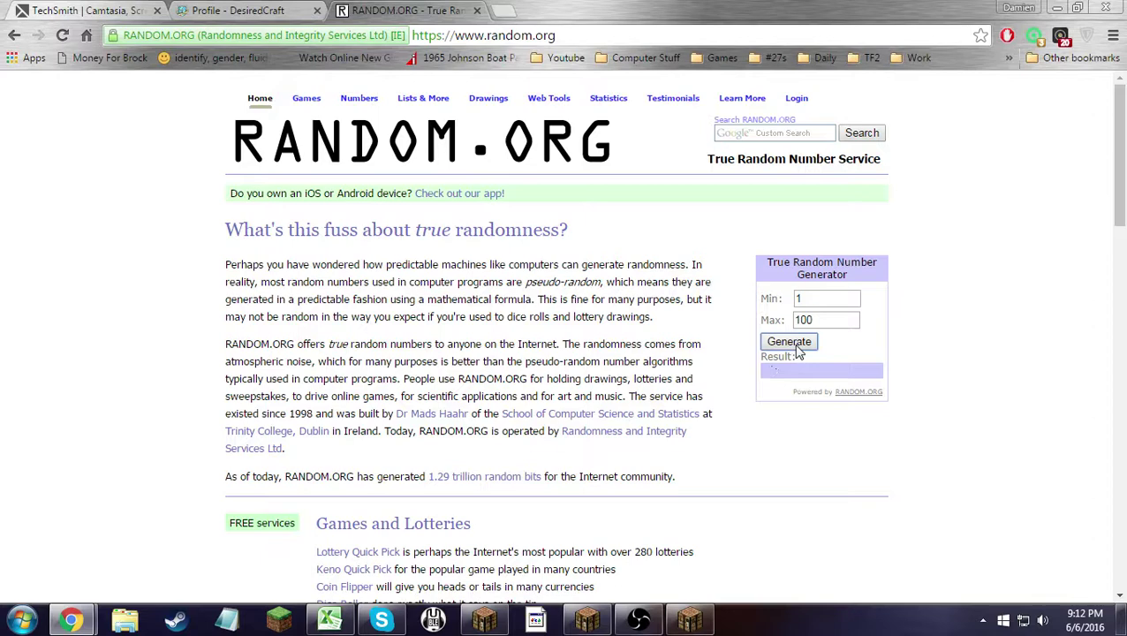
pyautogui.click(789, 342)
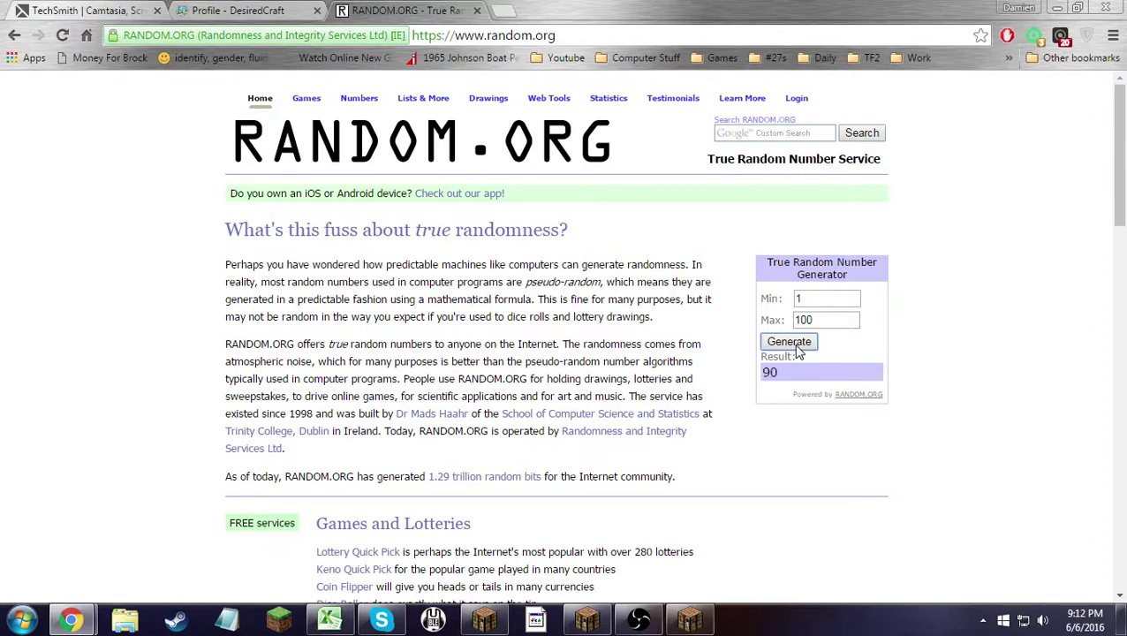
pyautogui.click(798, 349)
pyautogui.click(789, 342)
pyautogui.click(789, 342)
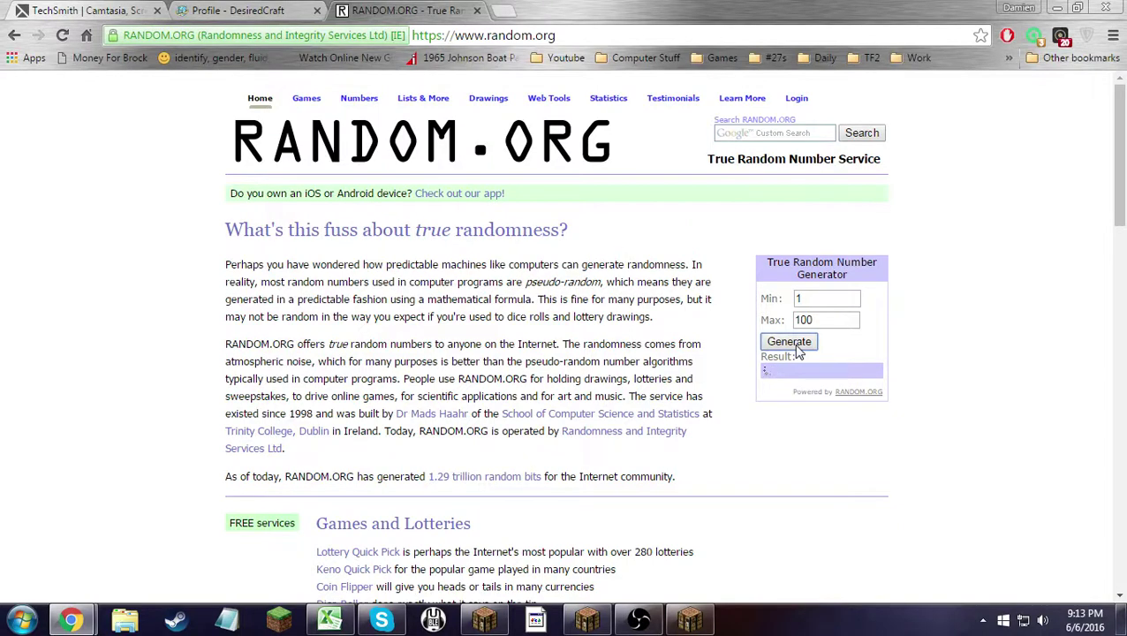
pyautogui.click(798, 349)
pyautogui.click(798, 349)
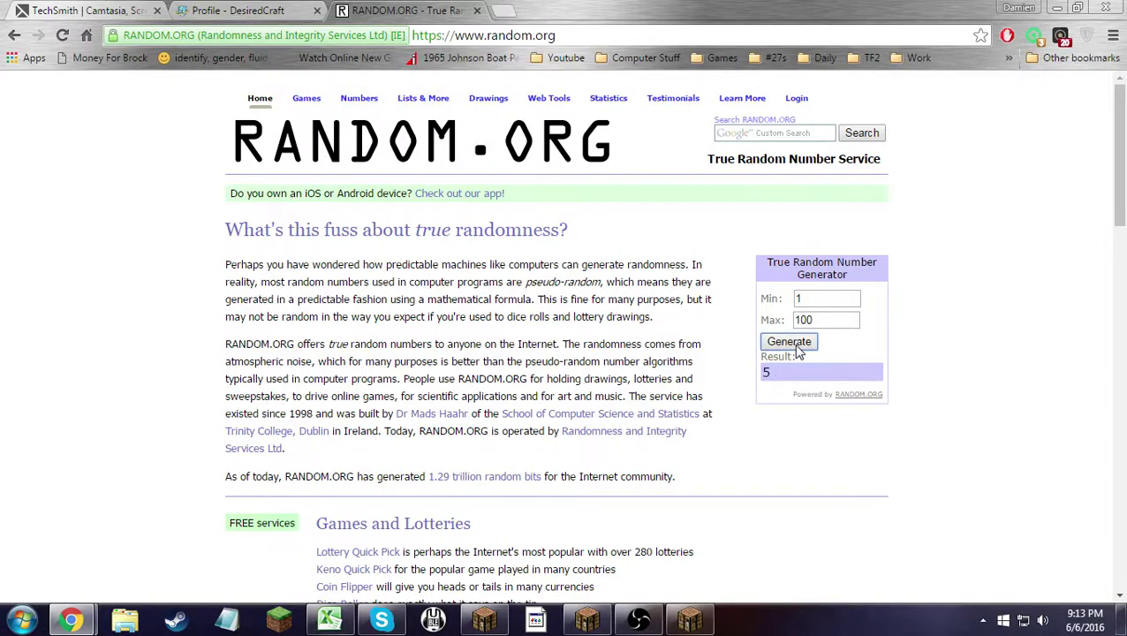
pyautogui.click(798, 349)
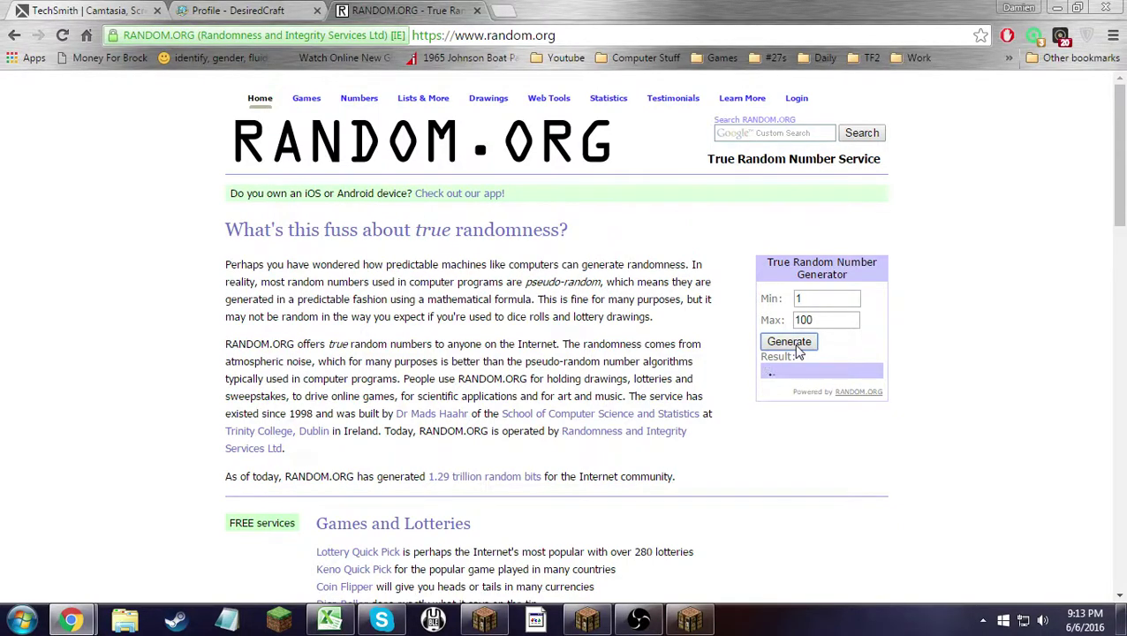
pyautogui.hotkey('alt', 'Tab')
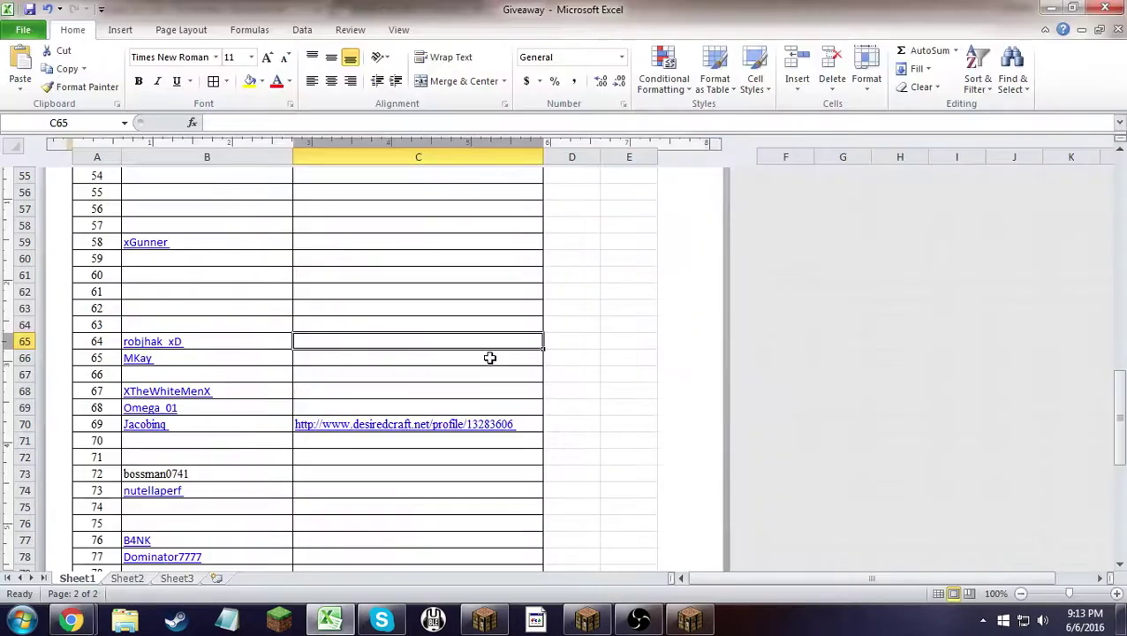
# - Show rows 70–92 of the Giveaway sheet and draw 79 on RANDOM.ORG
pyautogui.scroll(-5, 486, 357)
pyautogui.hotkey('alt', 'Tab')
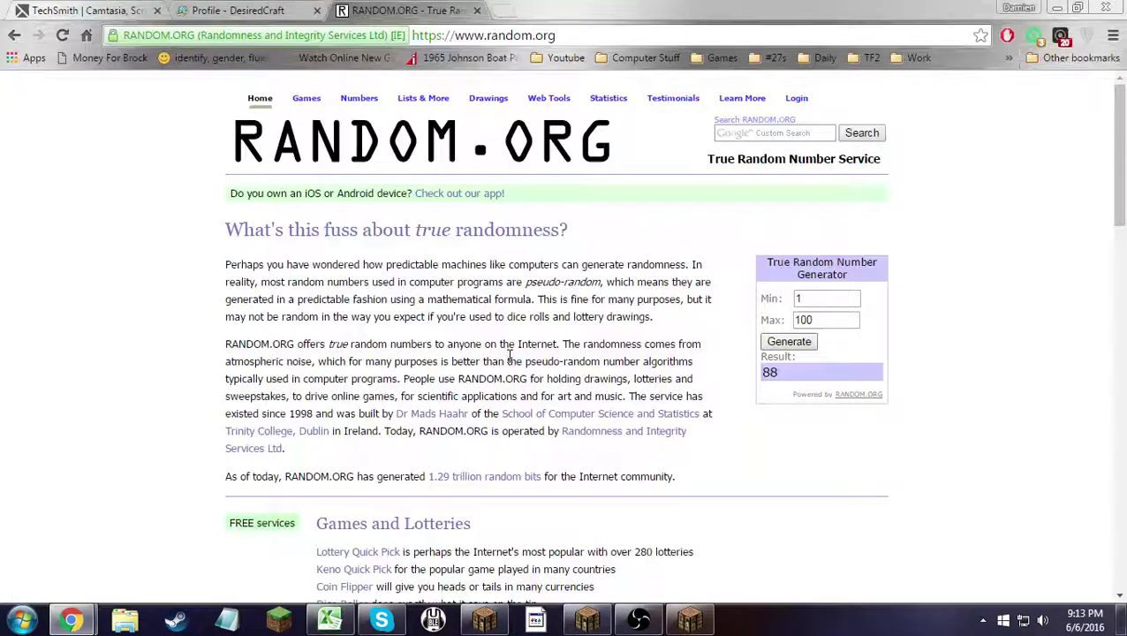
pyautogui.click(765, 348)
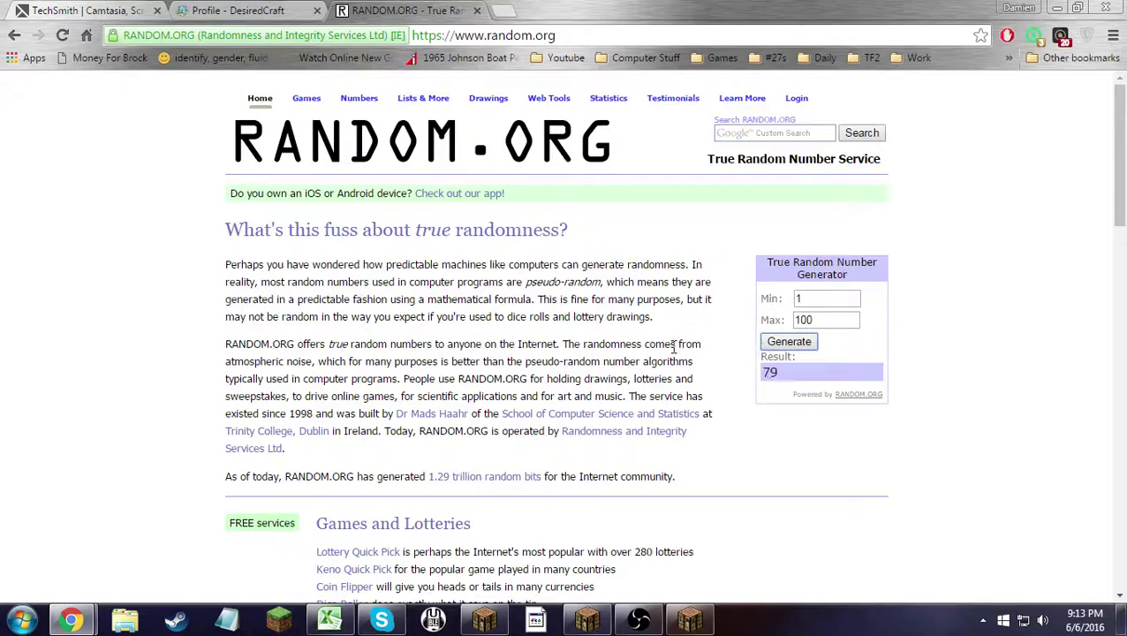
pyautogui.hotkey('alt', 'Tab')
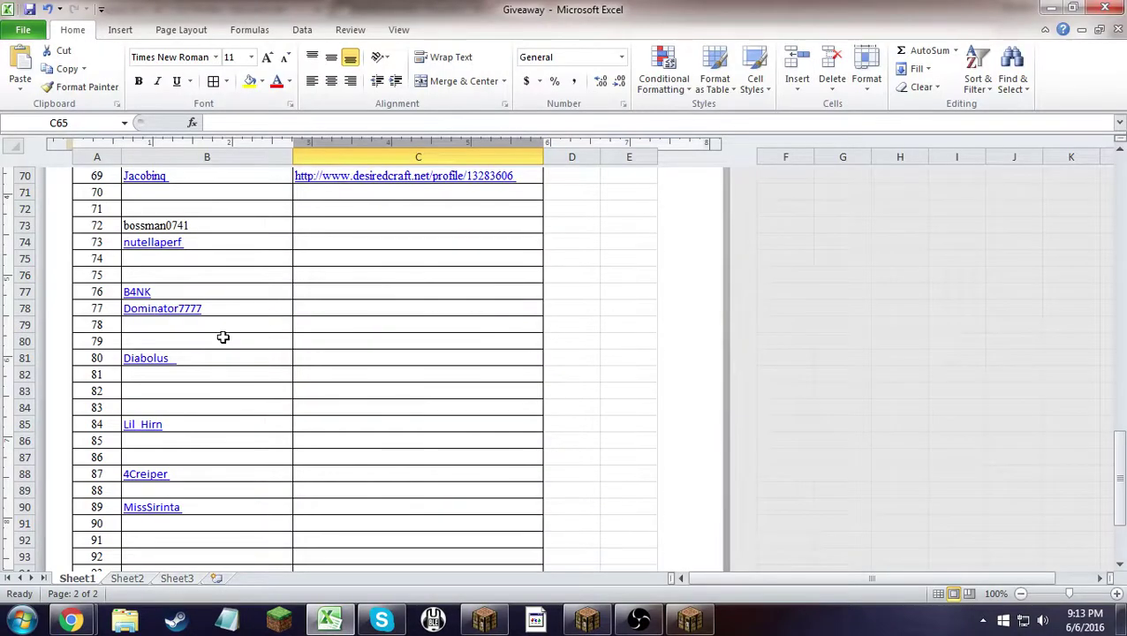
# - Check entries 79 and 80, finding 79 empty and 80 filled, then return to RANDOM.ORG
pyautogui.click(239, 372)
pyautogui.click(254, 359)
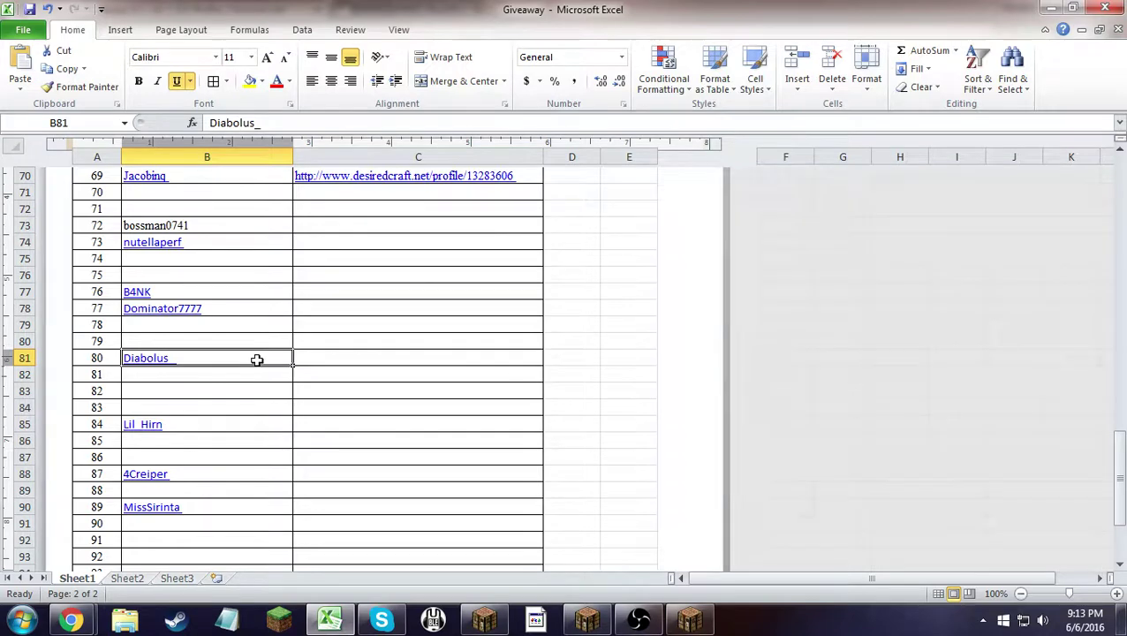
pyautogui.hotkey('alt', 'Tab')
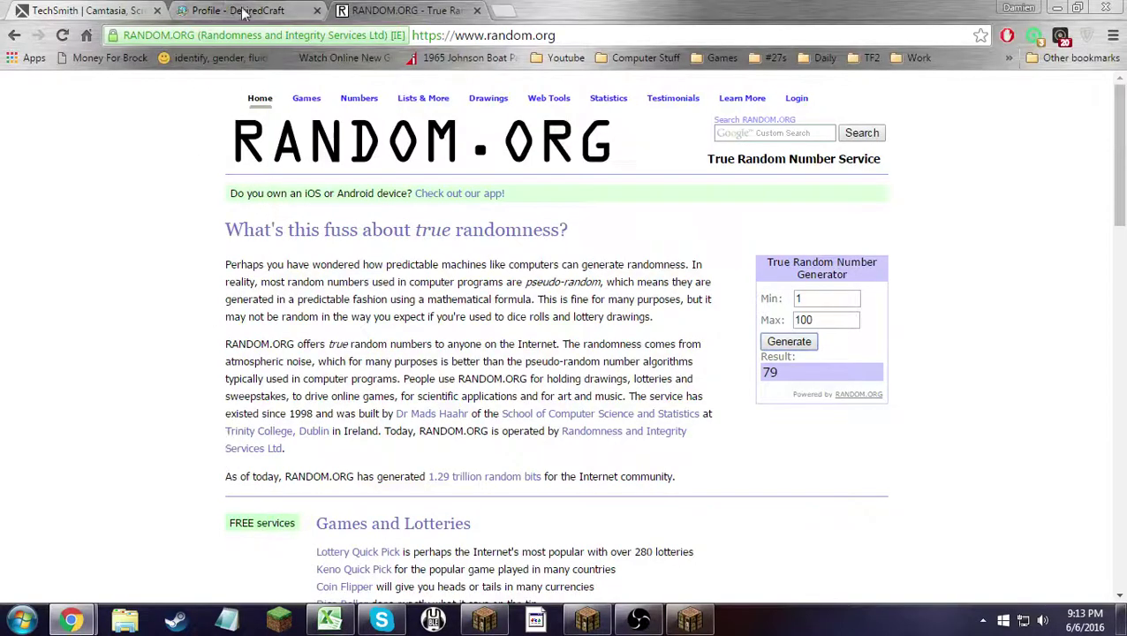